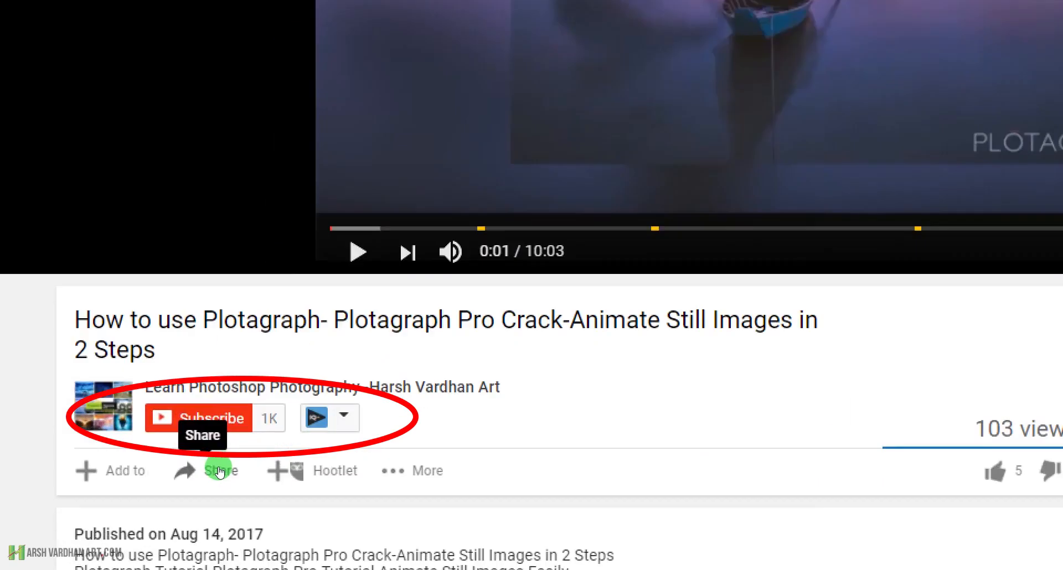
# - Subscribe to the channel that published the Plotagraph video and enable all notifications for it
pyautogui.click(224, 441)
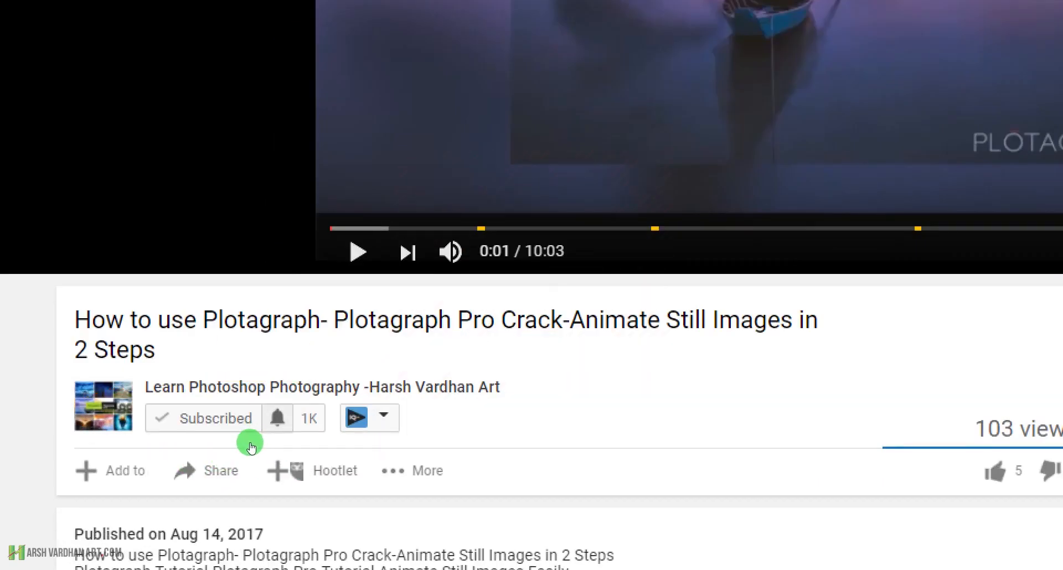
pyautogui.click(273, 425)
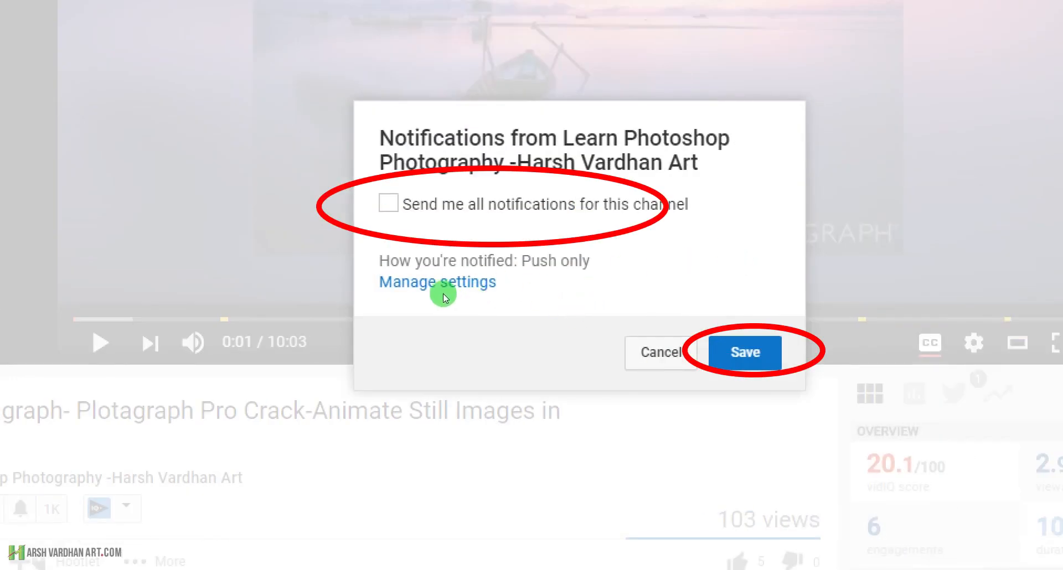
pyautogui.click(388, 203)
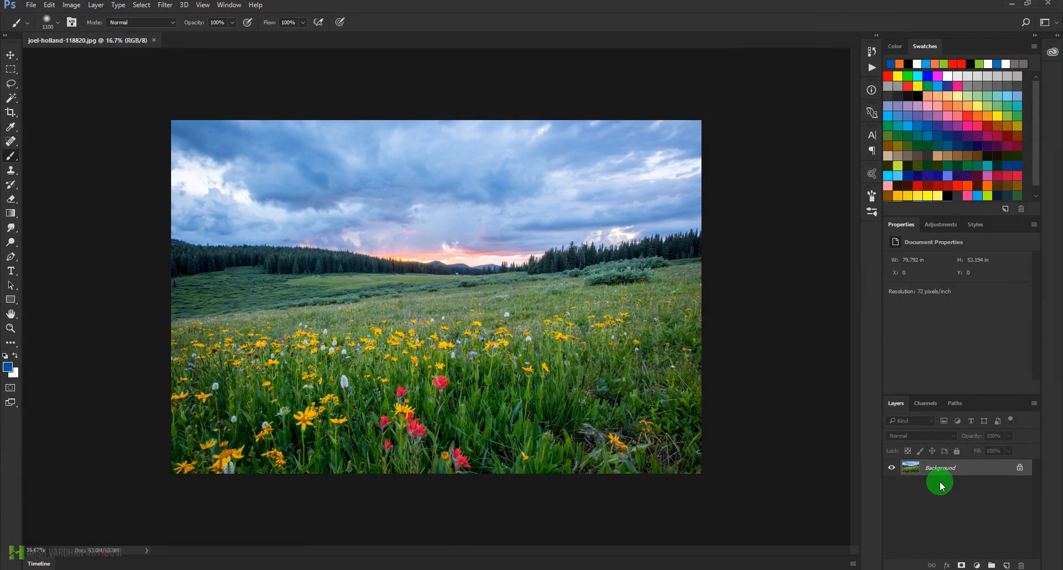
# - Switch to Photoshop, unlock the Background layer and create a video timeline for the meadow photo
pyautogui.press('v')
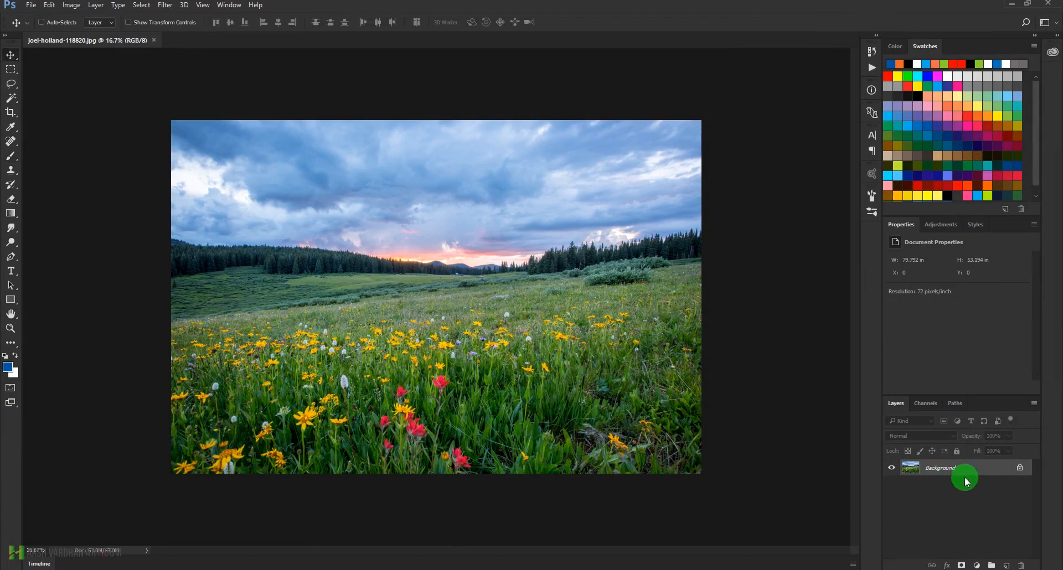
pyautogui.click(1021, 472)
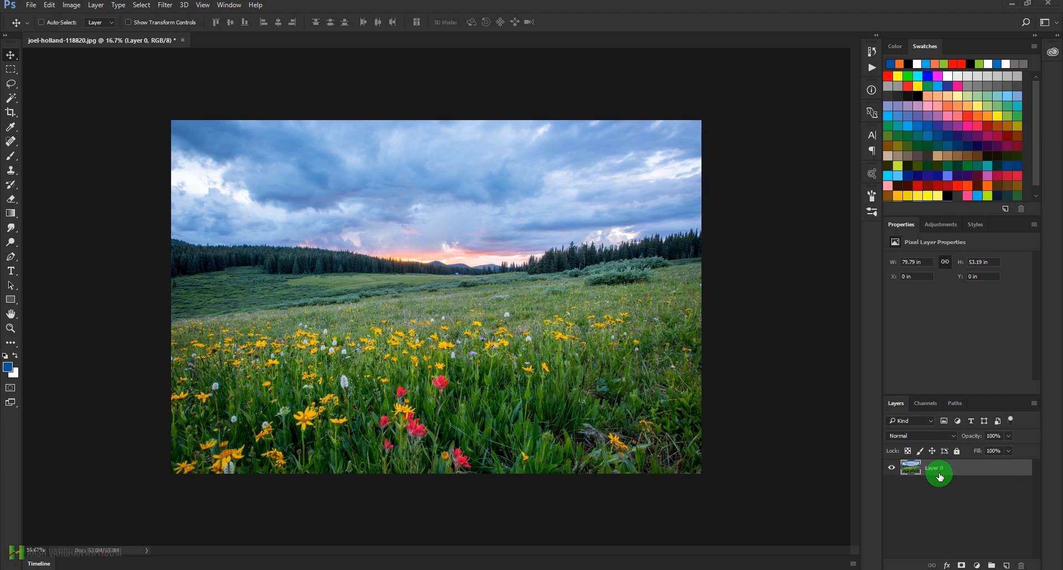
pyautogui.click(230, 5)
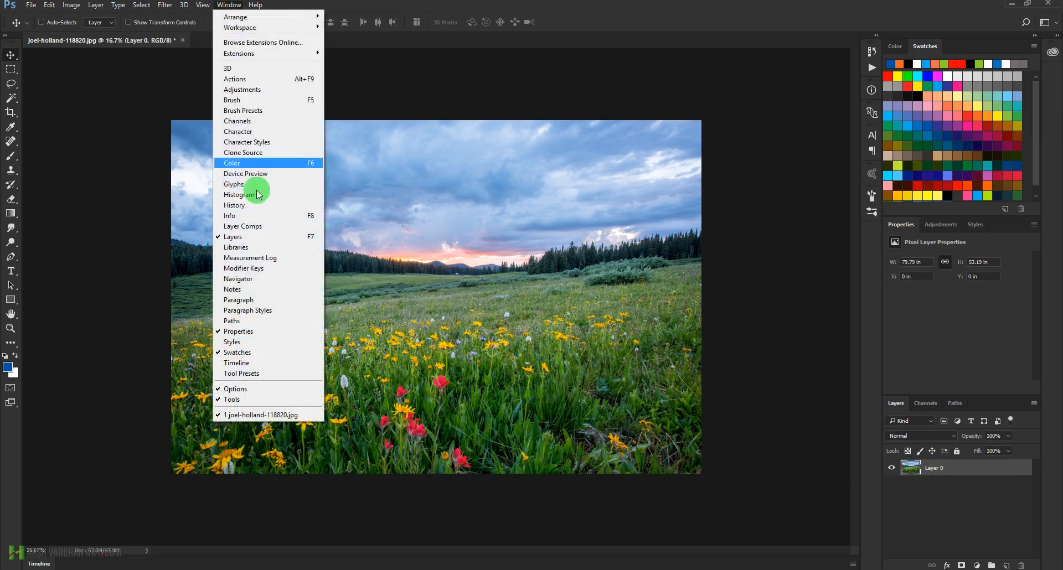
pyautogui.click(247, 363)
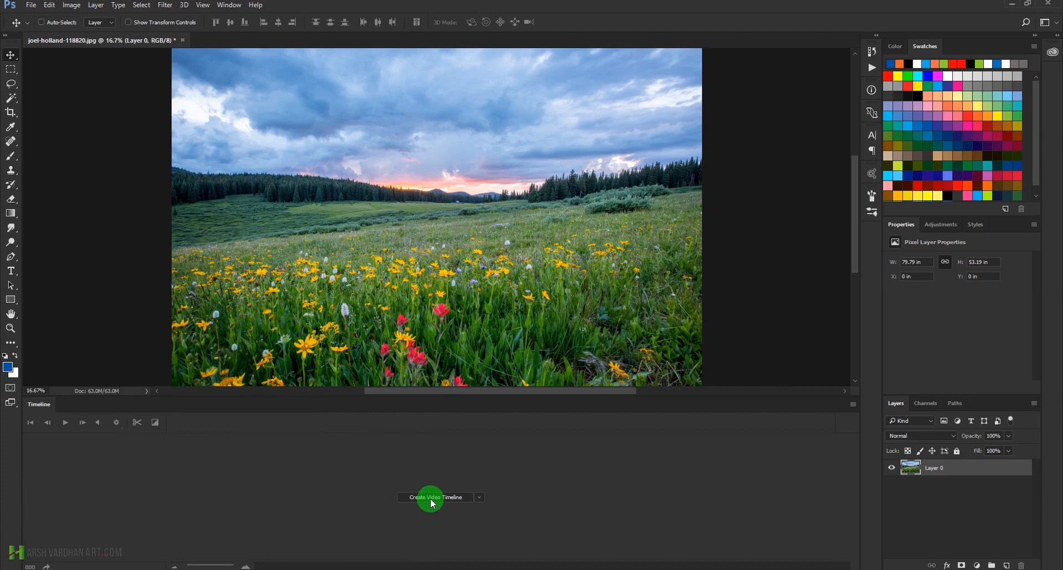
pyautogui.click(433, 498)
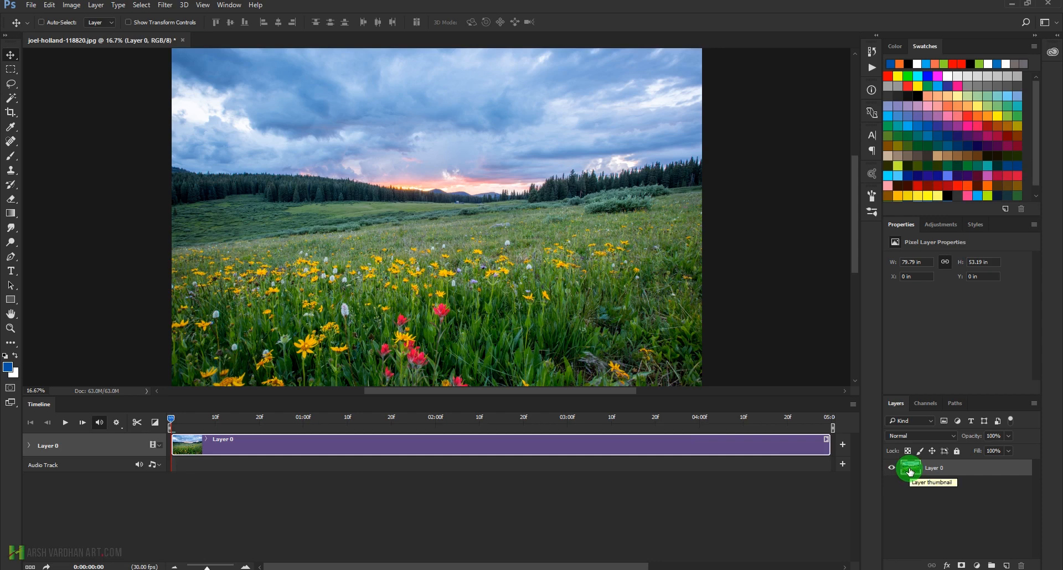
# - Duplicate Layer 0 and convert the copy to a smart object
pyautogui.hotkey('ctrl', 'j')
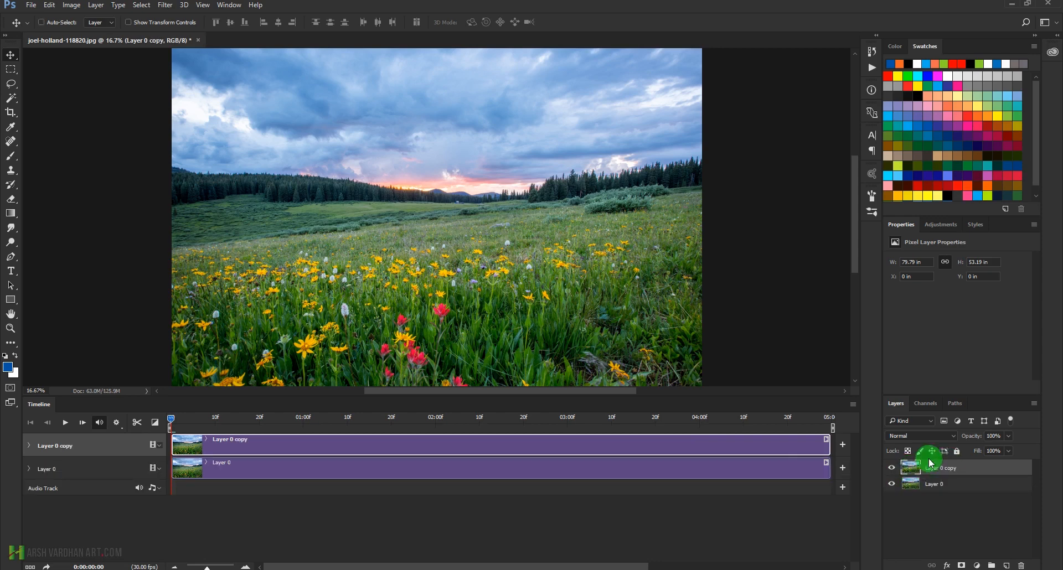
pyautogui.rightClick(969, 468)
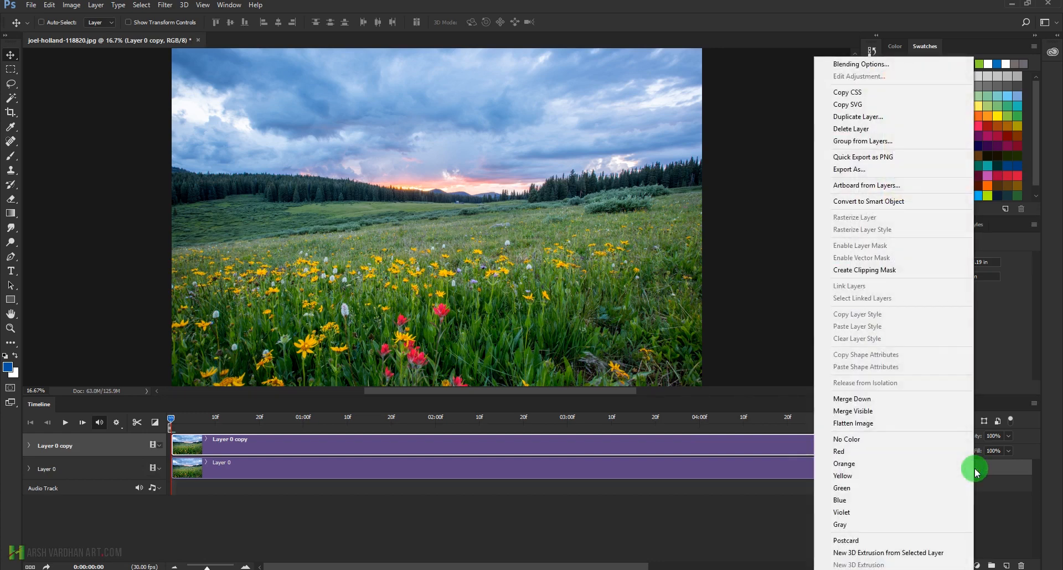
pyautogui.click(916, 202)
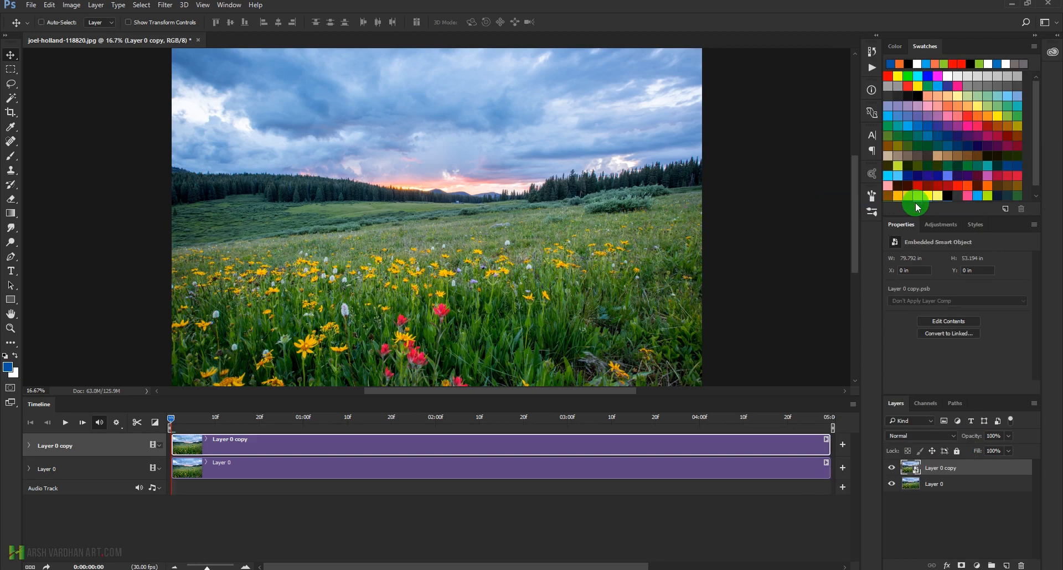
# - Create a new action set named "Plotagraph Basic Action"
pyautogui.click(873, 70)
pyautogui.moveTo(857, 74); pyautogui.dragTo(860, 65)
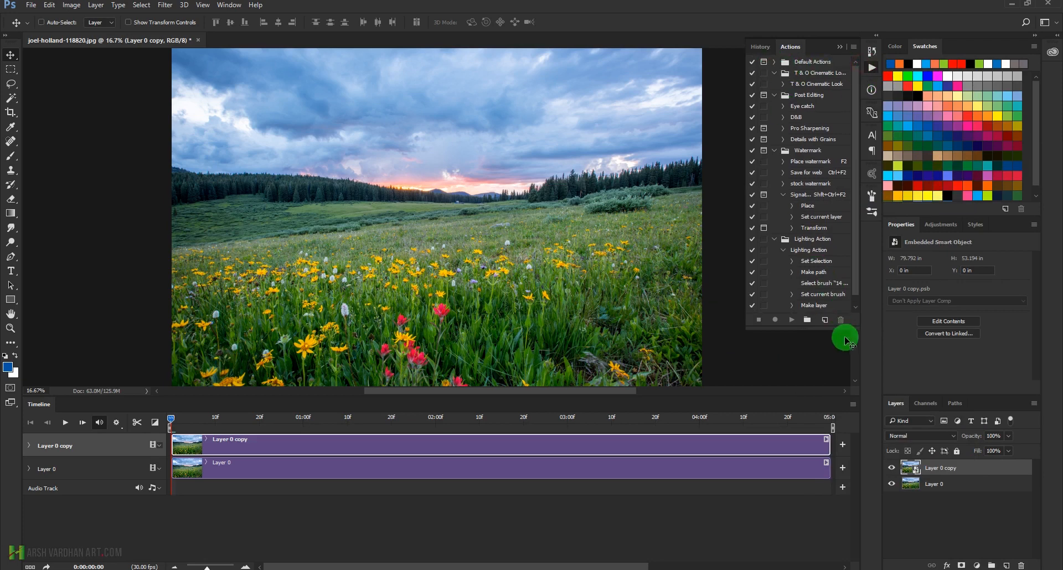
pyautogui.click(808, 321)
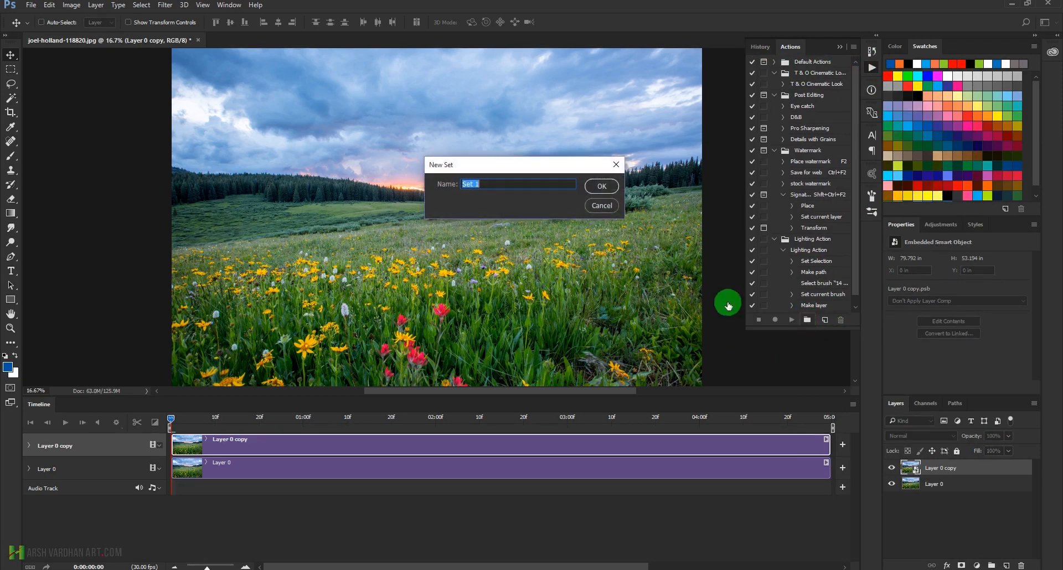
pyautogui.write('Plotagraph Basic Action')
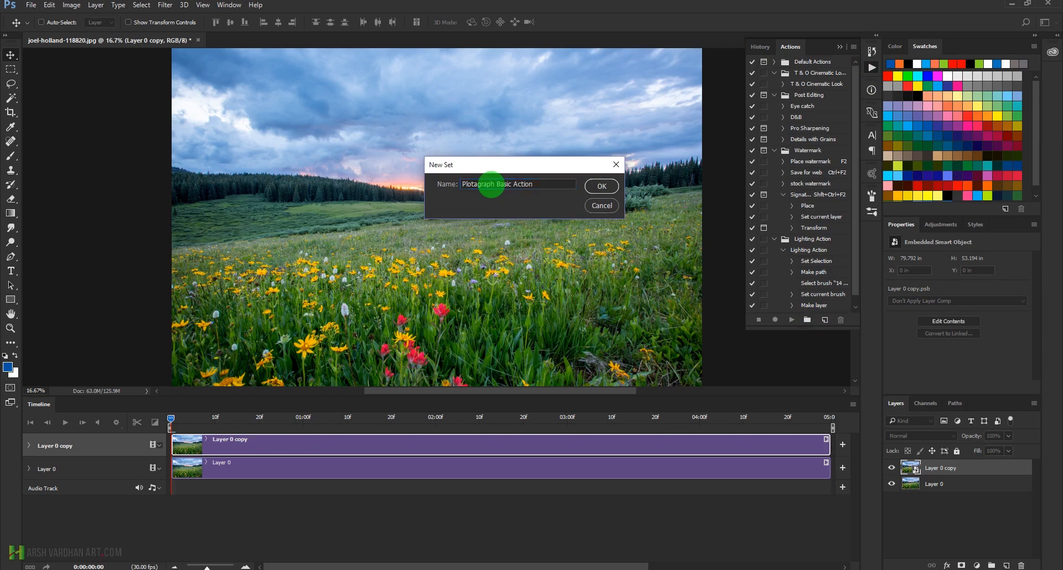
pyautogui.press('Return')
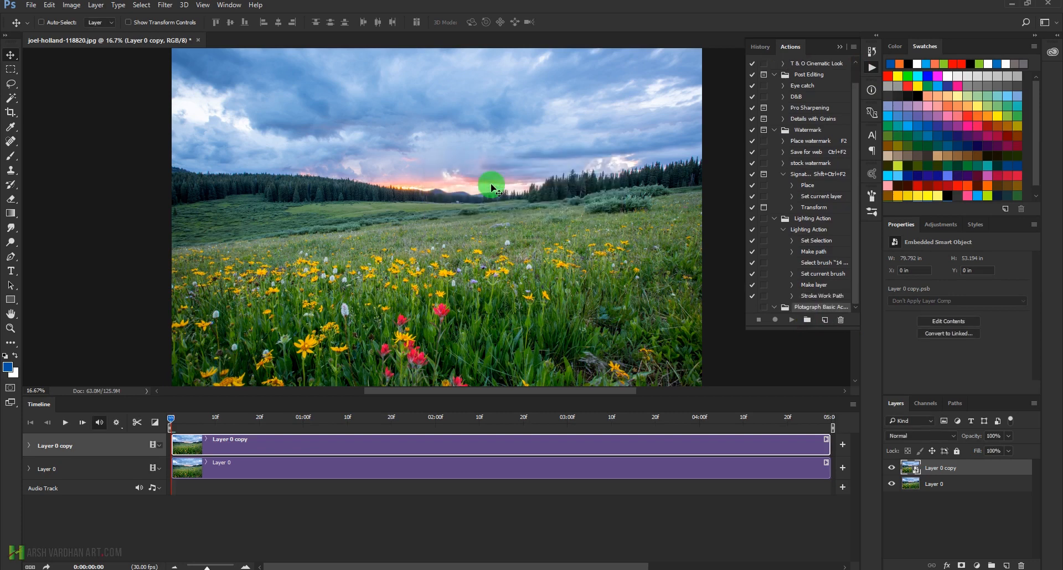
# - Create an action named "Action-1" in the Plotagraph Basic Action set and stop its recording
pyautogui.click(827, 322)
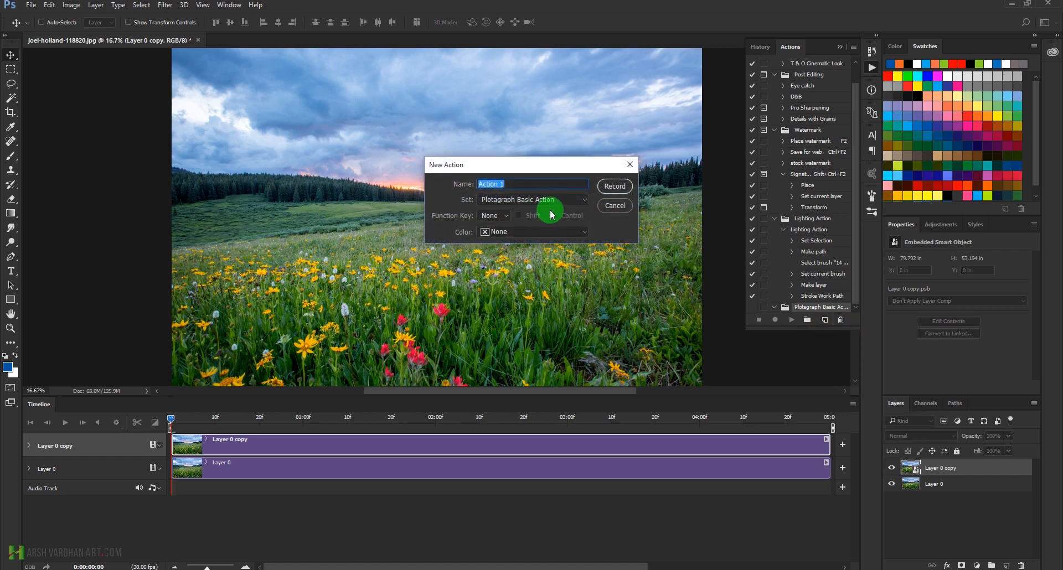
pyautogui.write('A')
pyautogui.press('Return')
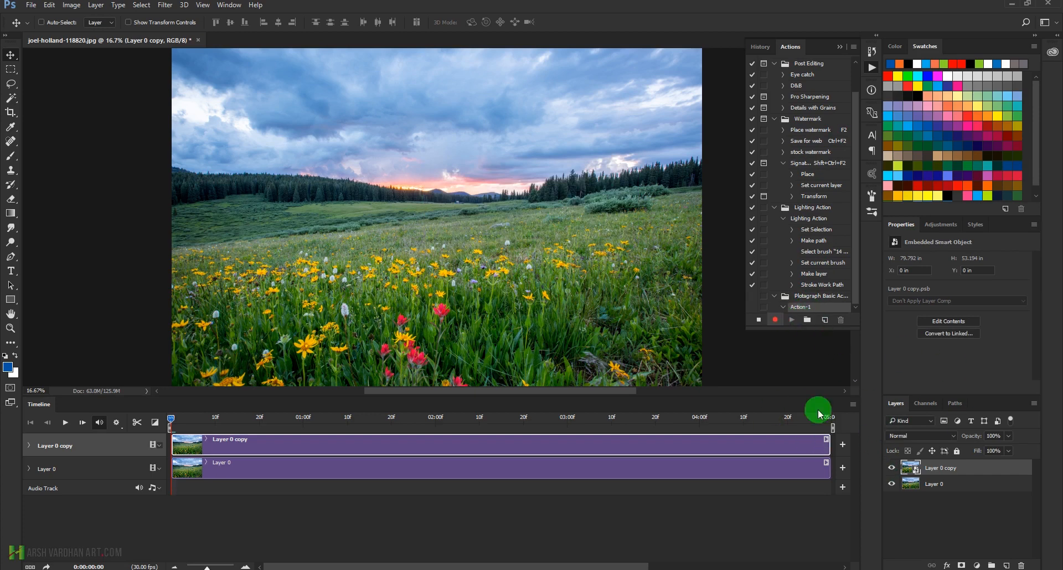
pyautogui.click(759, 320)
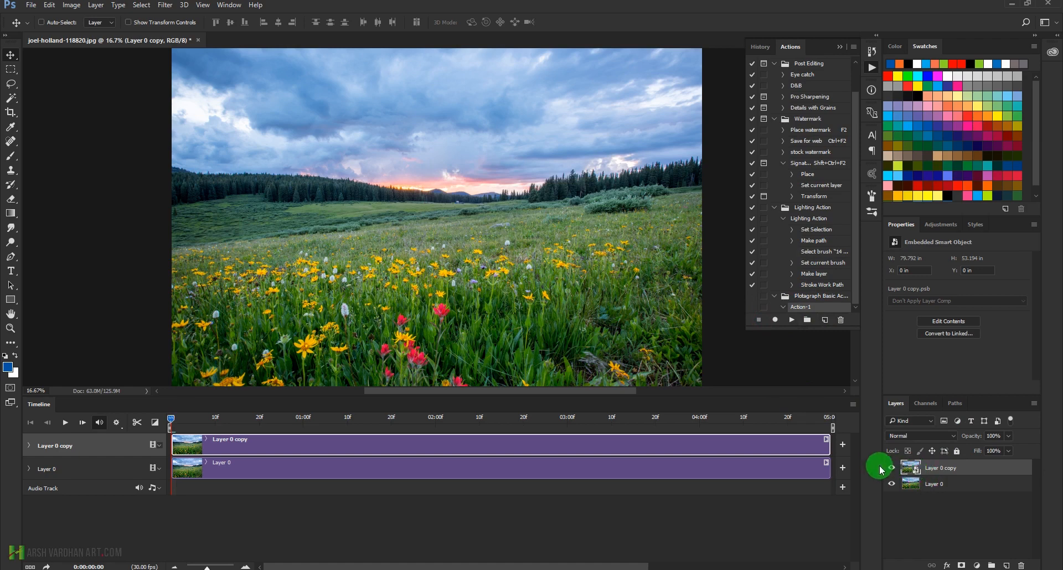
# - Hide Layer 0 copy and lasso a cloud patch about 26 × 14 in on Layer 0 in the sky's upper-left area
pyautogui.click(905, 484)
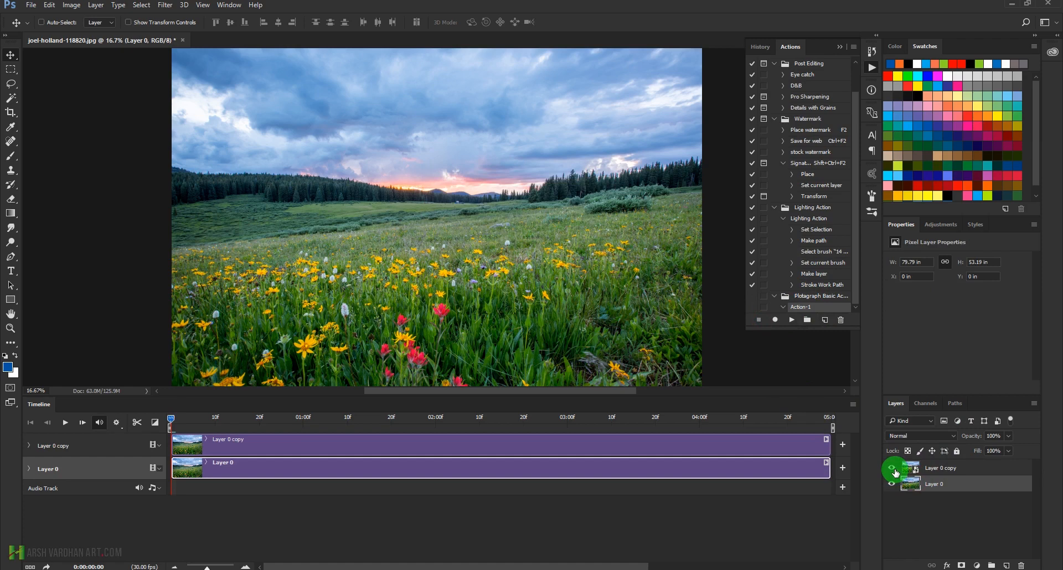
pyautogui.click(892, 469)
pyautogui.click(11, 84)
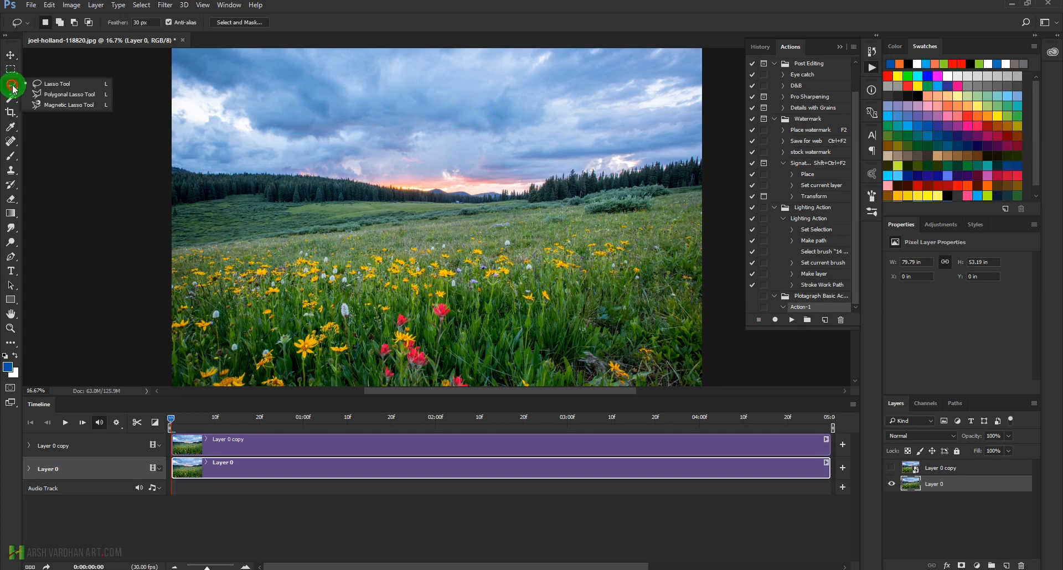
pyautogui.click(33, 84)
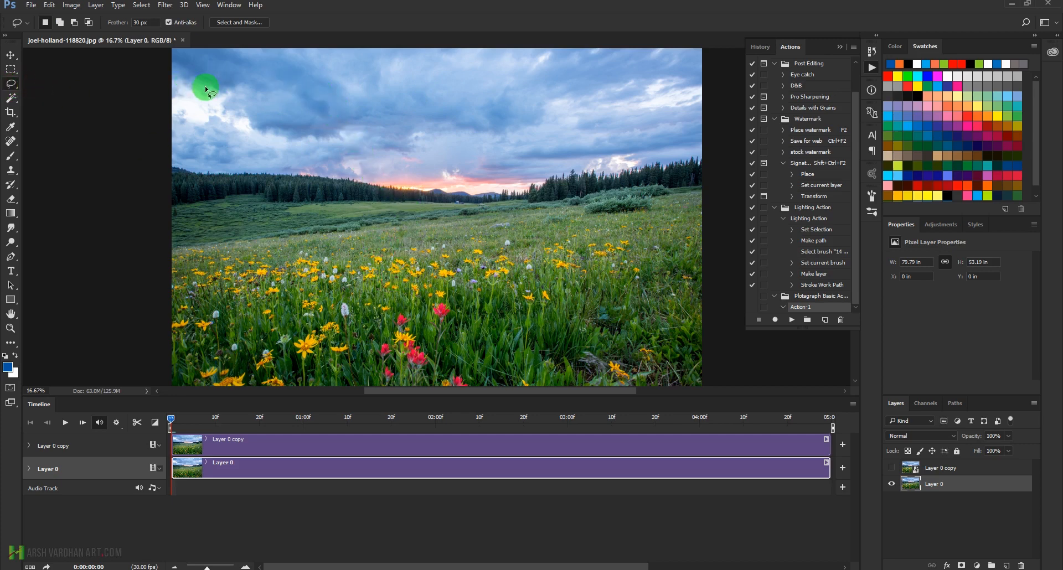
pyautogui.moveTo(330, 99)
pyautogui.mouseDown()
pyautogui.moveTo(298, 67)
pyautogui.moveTo(274, 63)
pyautogui.moveTo(225, 68)
pyautogui.moveTo(202, 83)
pyautogui.moveTo(218, 107)
pyautogui.mouseUp()
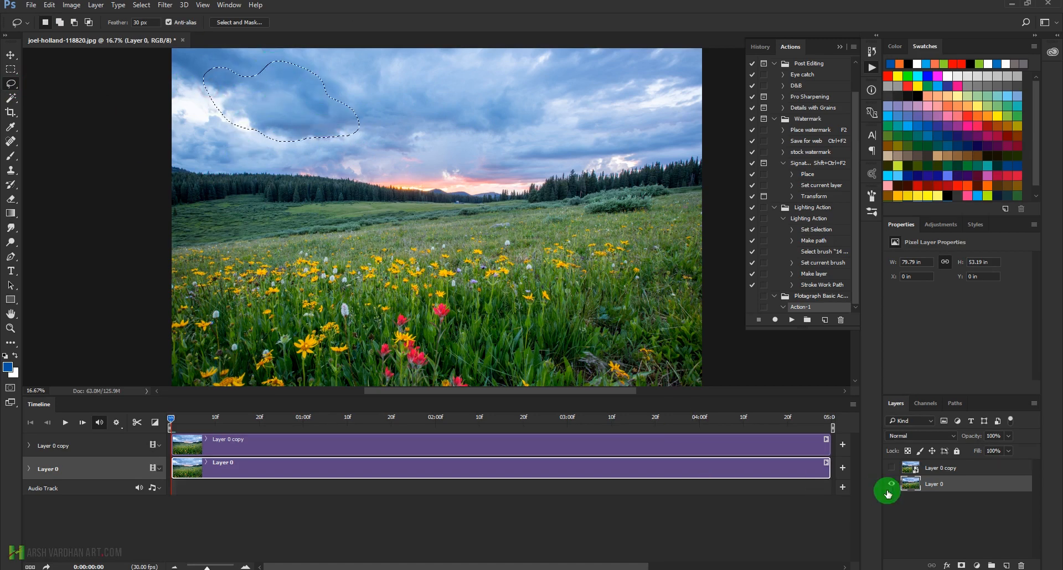
# - Copy the selected cloud patch to a new layer and convert that layer to a smart object
pyautogui.hotkey('ctrl', 'j')
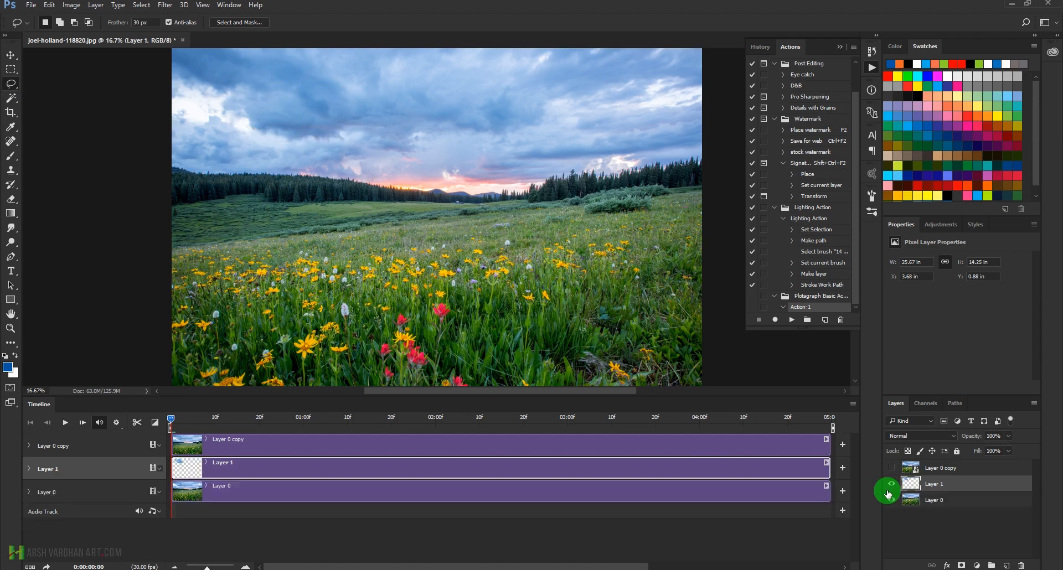
pyautogui.rightClick(981, 485)
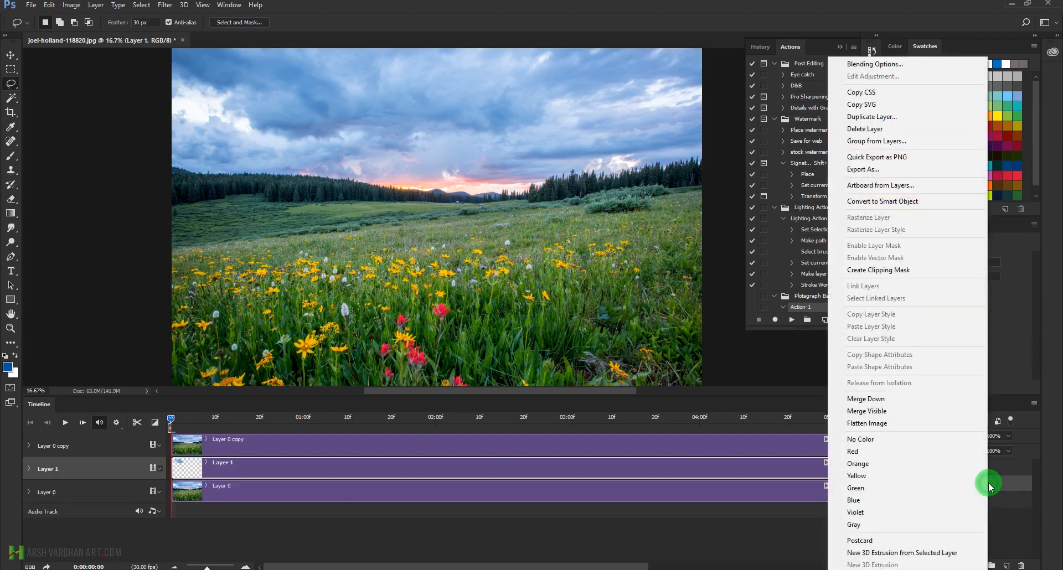
pyautogui.click(898, 201)
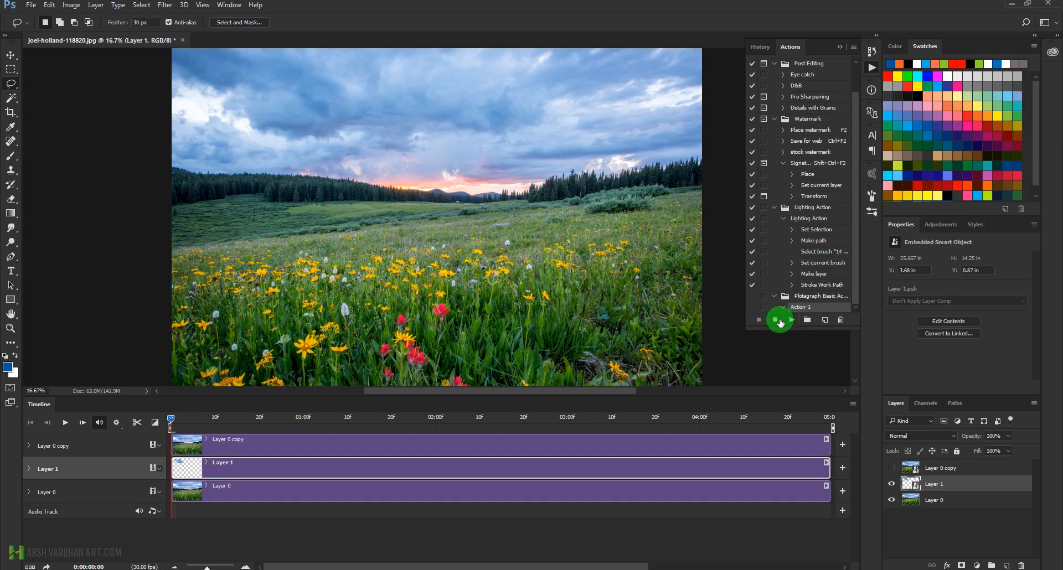
# - Start recording into Action-1 and enable Transform keyframing for Layer 1 at the start of the timeline
pyautogui.press('super+plus')
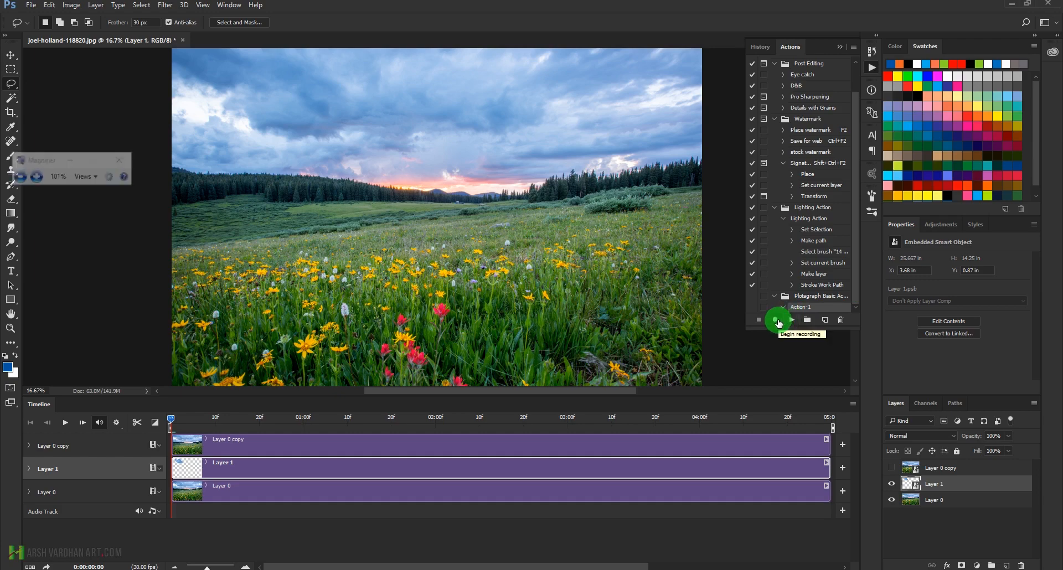
pyautogui.press('super+plus')
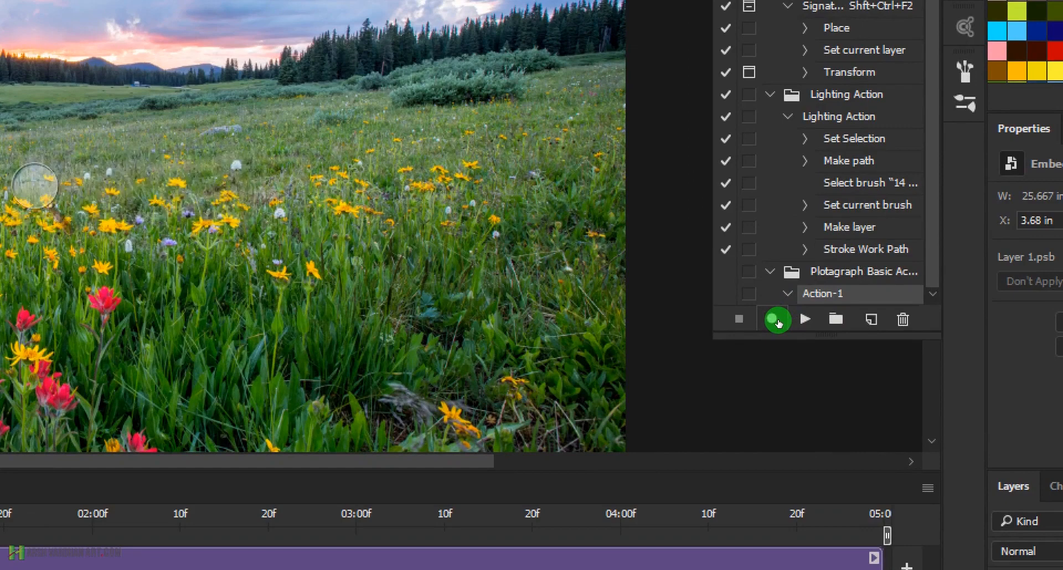
pyautogui.press('super+minus')
pyautogui.click(779, 322)
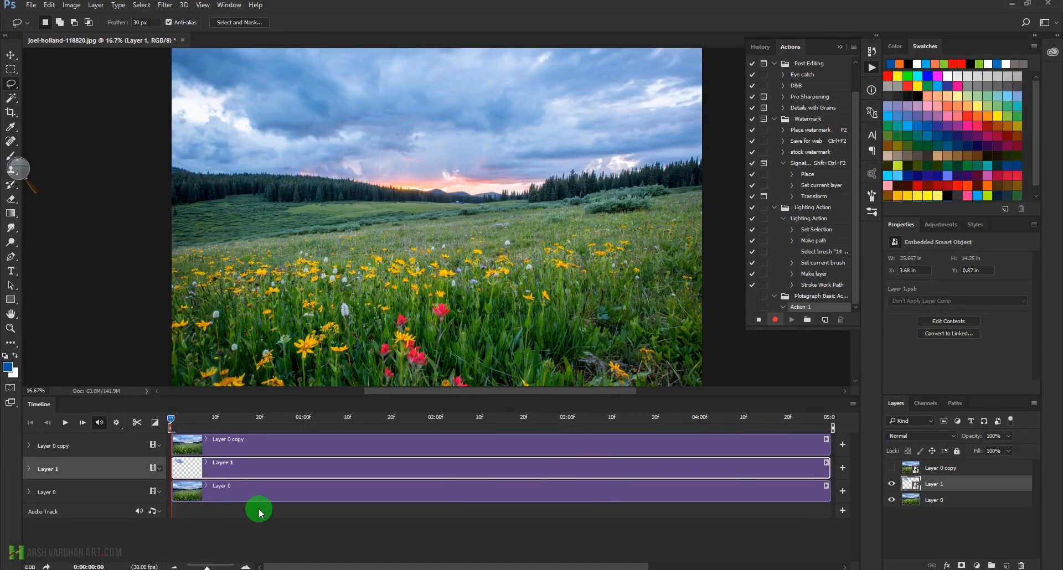
pyautogui.click(29, 469)
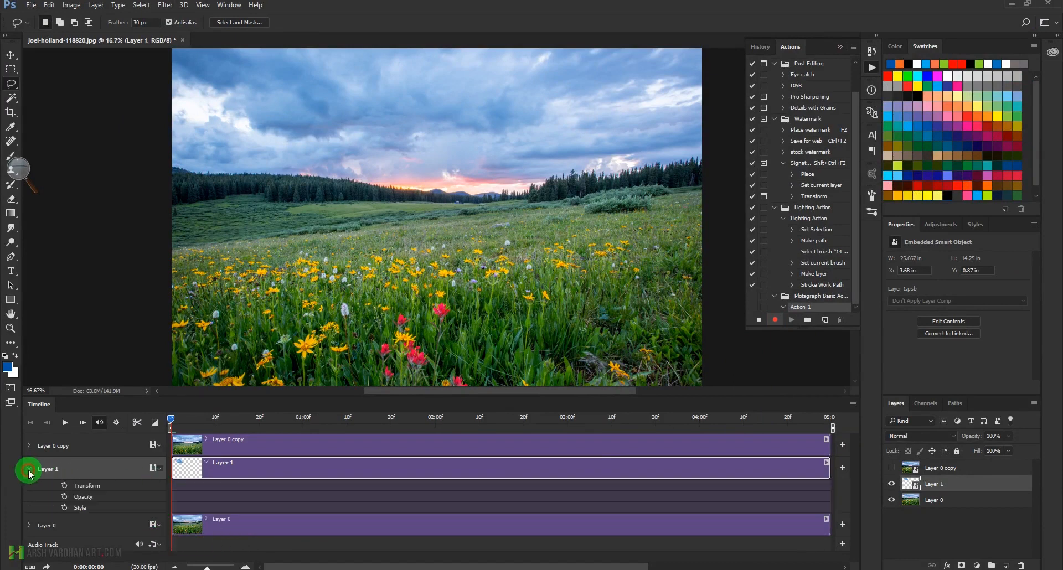
pyautogui.click(64, 486)
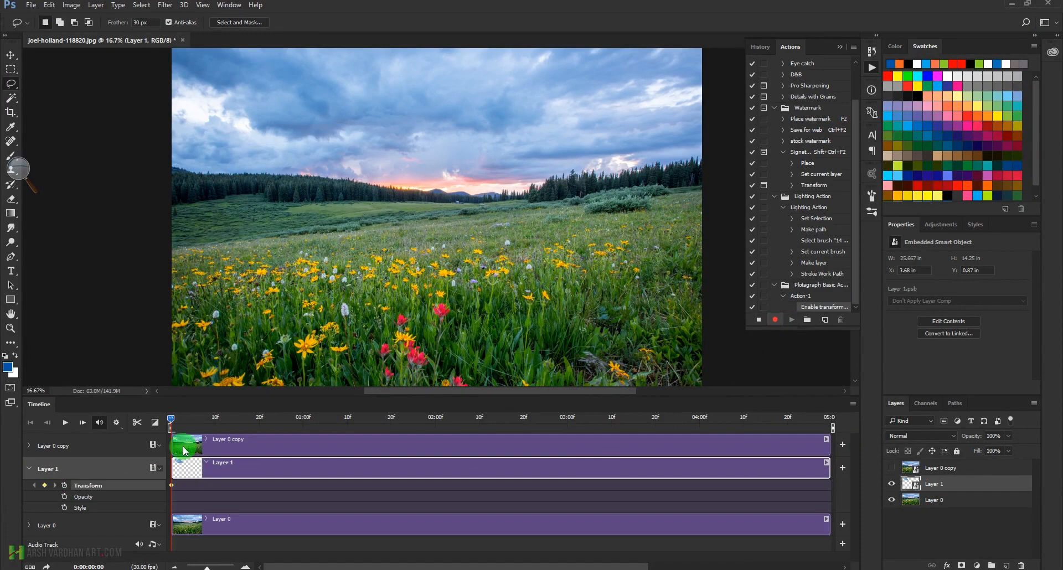
# - At 0:00:04:29, stretch Layer 1 leftward from a bottom-right reference point to about 37.67 in wide, then end the action recording
pyautogui.moveTo(172, 417); pyautogui.dragTo(833, 444)
pyautogui.click(699, 484)
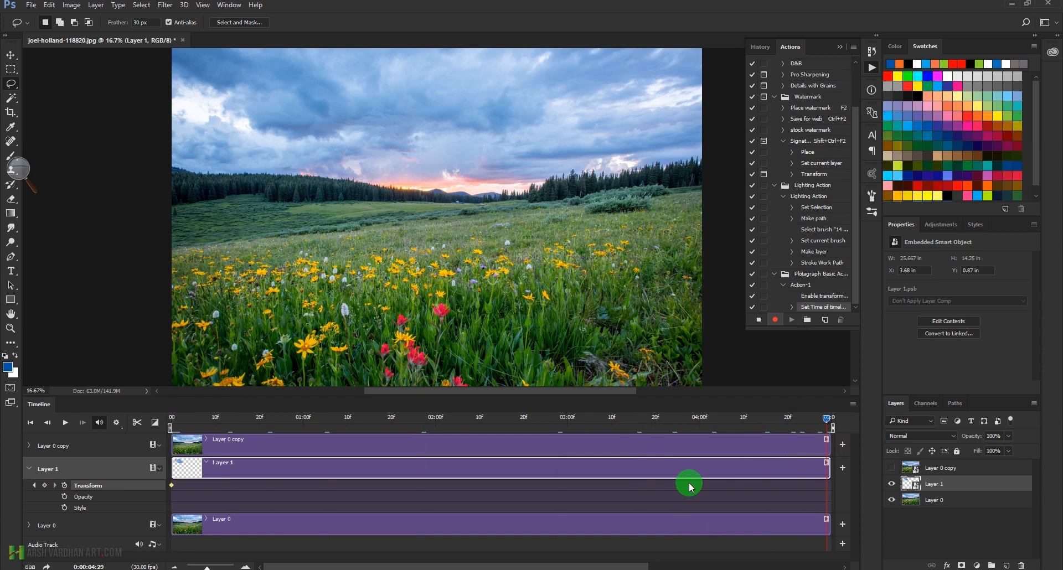
pyautogui.hotkey('ctrl', 't')
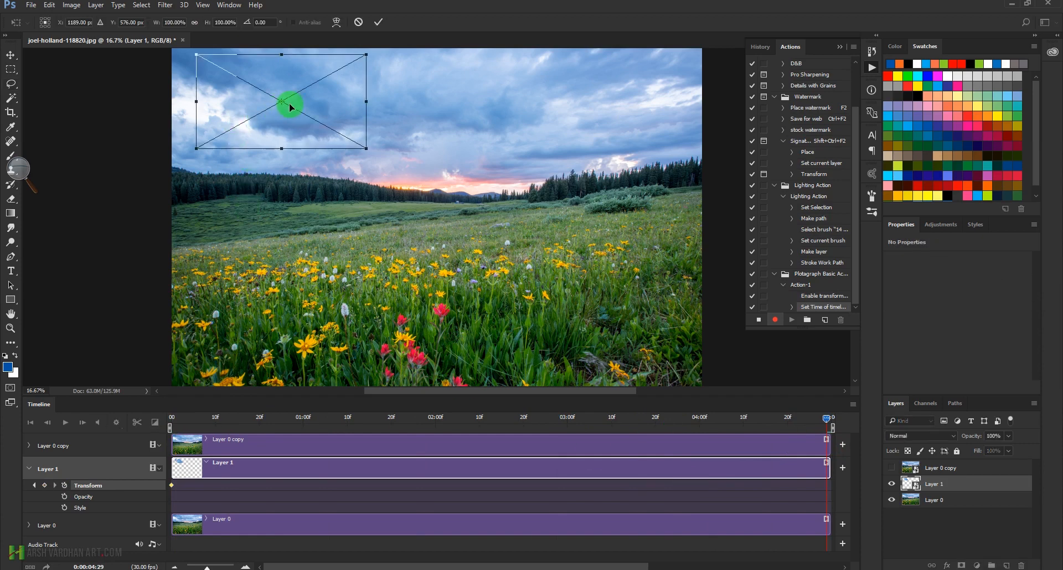
pyautogui.moveTo(283, 105); pyautogui.dragTo(366, 149)
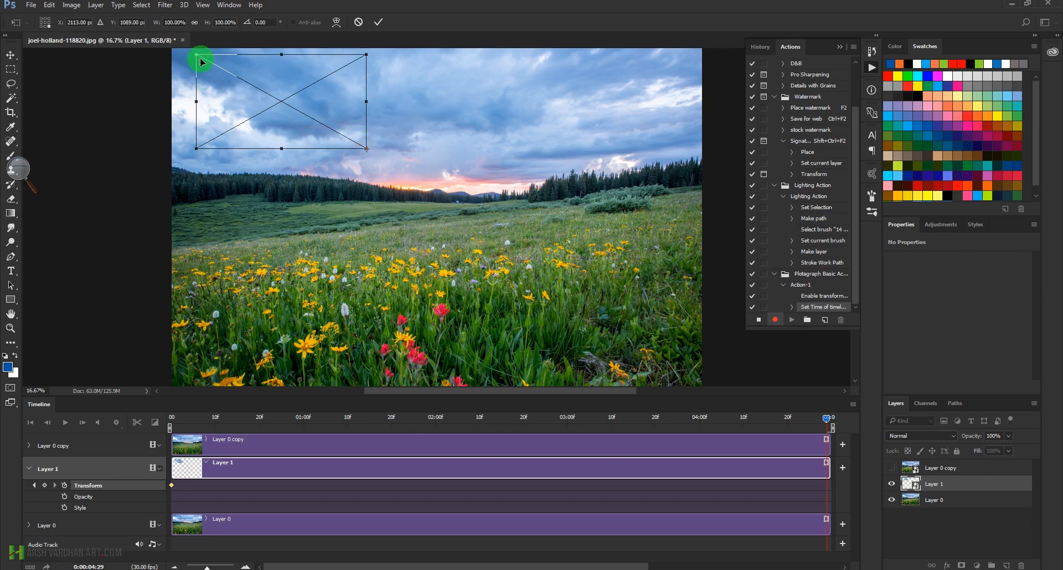
pyautogui.moveTo(197, 103)
pyautogui.mouseDown()
pyautogui.moveTo(166, 81)
pyautogui.moveTo(117, 78)
pyautogui.mouseUp()
pyautogui.press('Return')
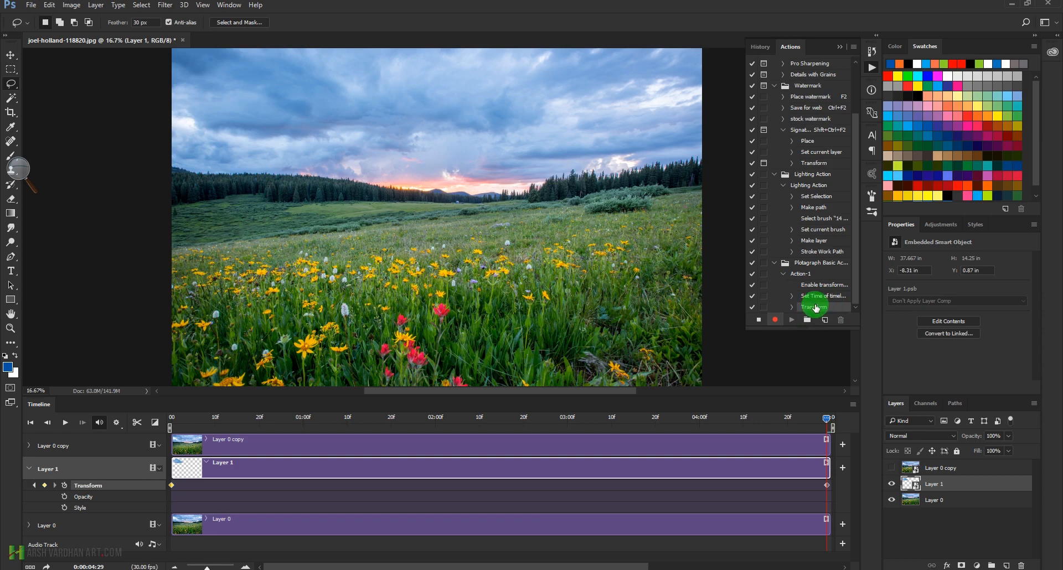
pyautogui.click(757, 320)
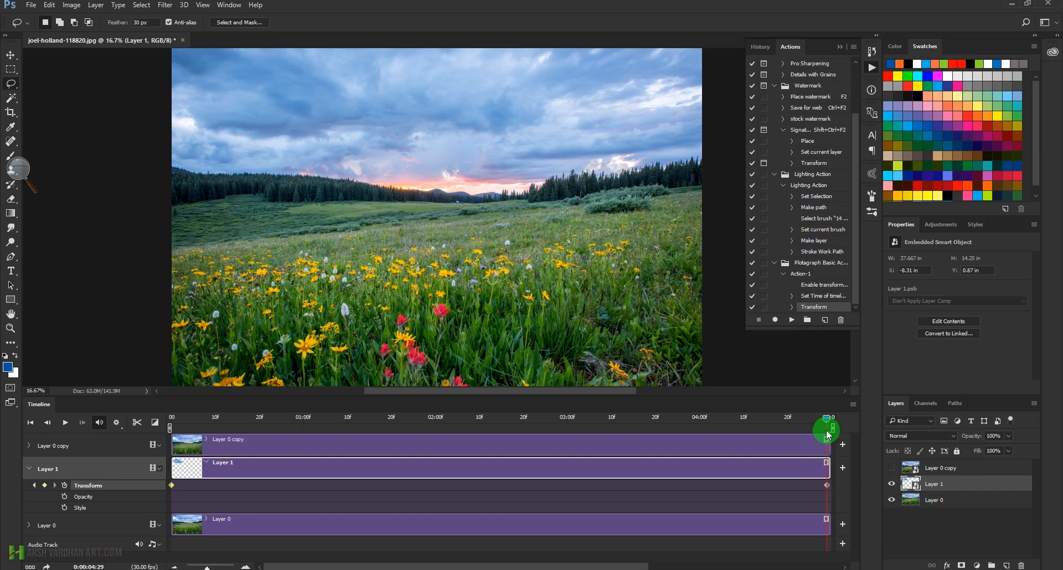
# - Preview the Layer 1 cloud animation, return the playhead to the start, and collapse the Layer 1 track
pyautogui.press('space')
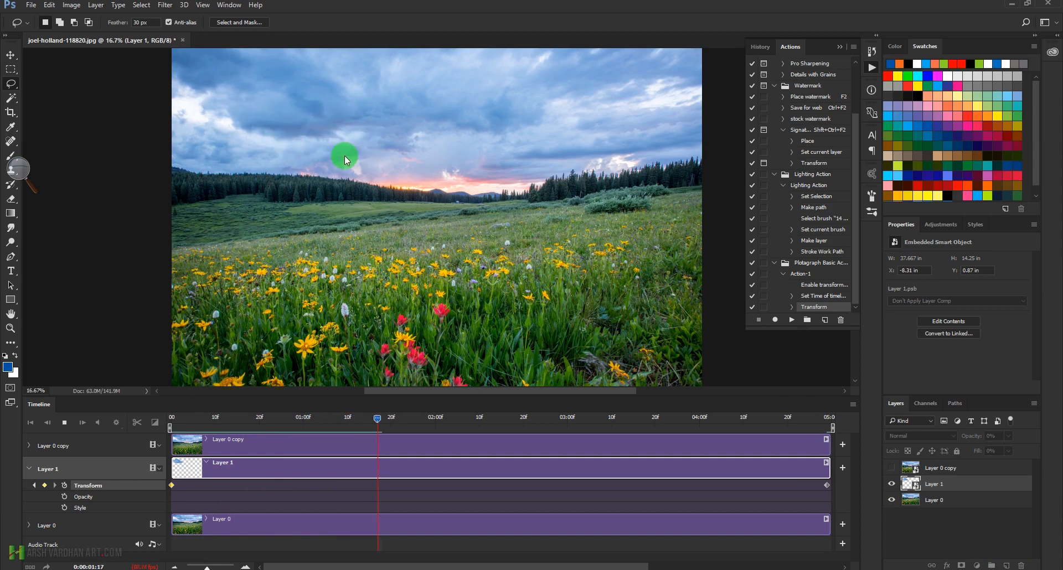
pyautogui.moveTo(415, 416); pyautogui.dragTo(152, 413)
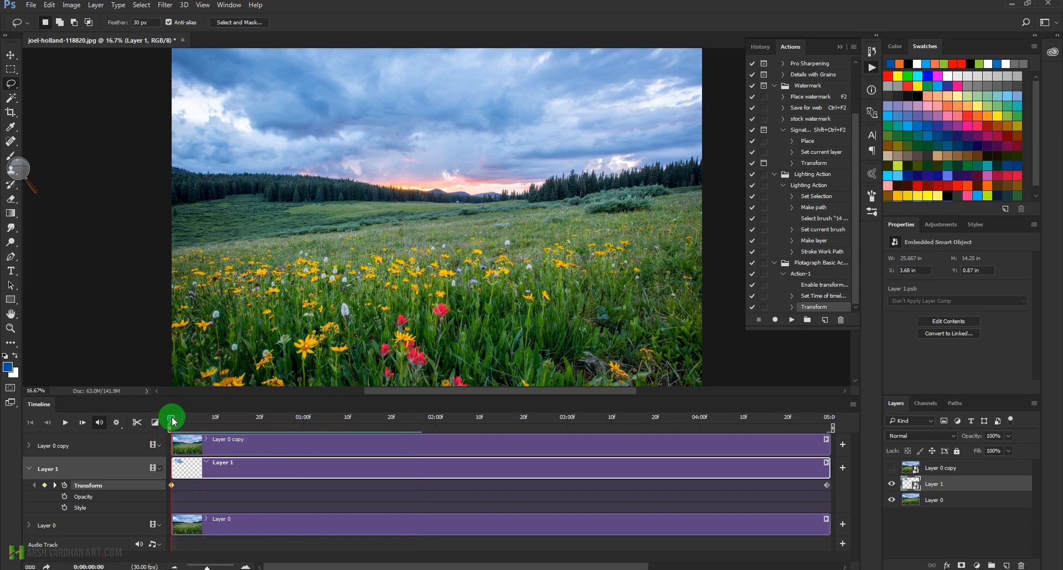
pyautogui.click(29, 469)
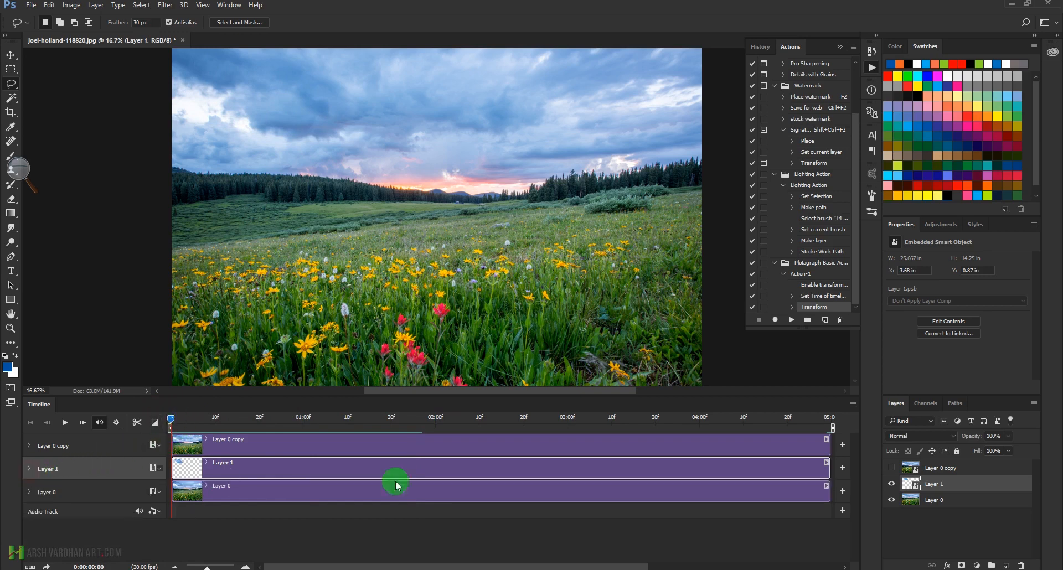
# - Lasso a cloud patch about 18.6 × 14.9 in on Layer 0 in the sky's upper middle and copy it to a new smart object layer
pyautogui.click(914, 502)
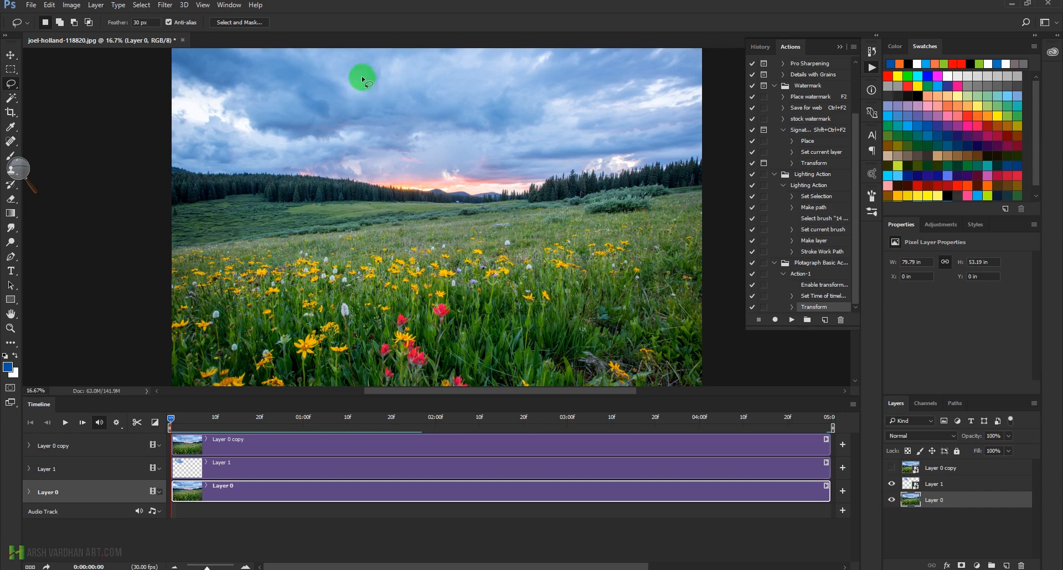
pyautogui.moveTo(445, 117)
pyautogui.mouseDown()
pyautogui.moveTo(441, 78)
pyautogui.moveTo(349, 41)
pyautogui.moveTo(336, 64)
pyautogui.mouseUp()
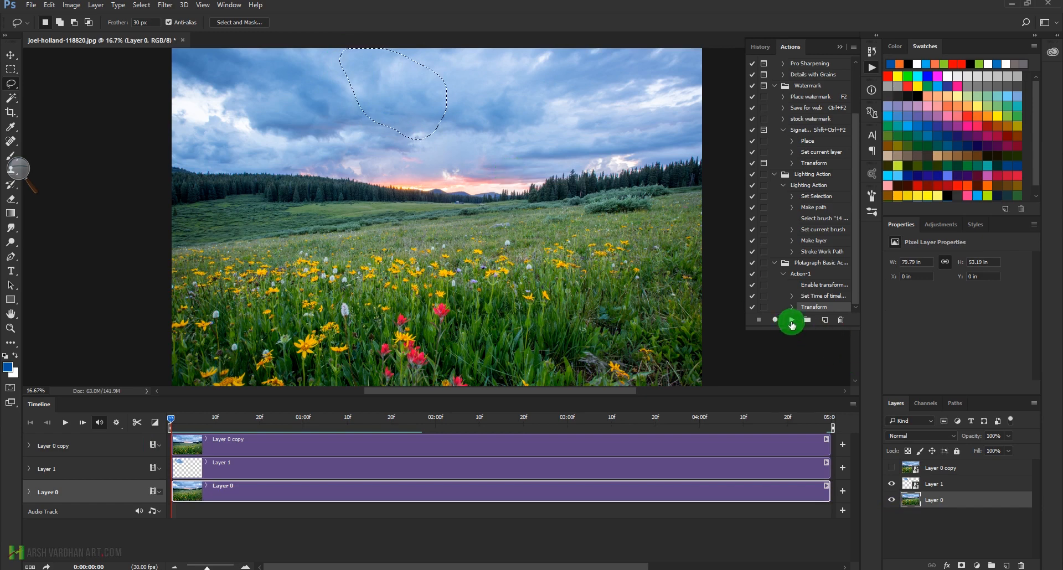
pyautogui.hotkey('ctrl', 'j')
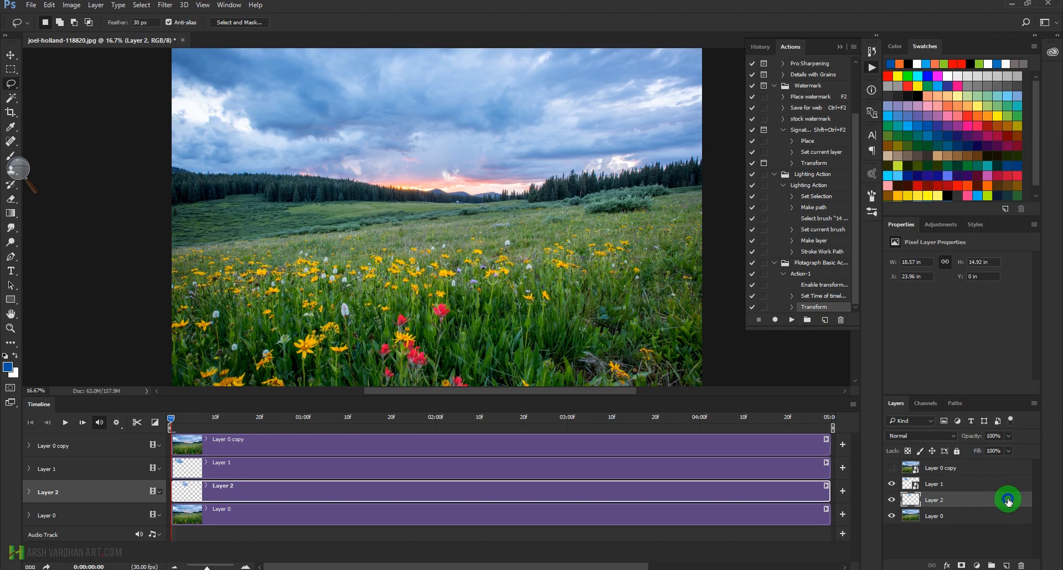
pyautogui.rightClick(1008, 501)
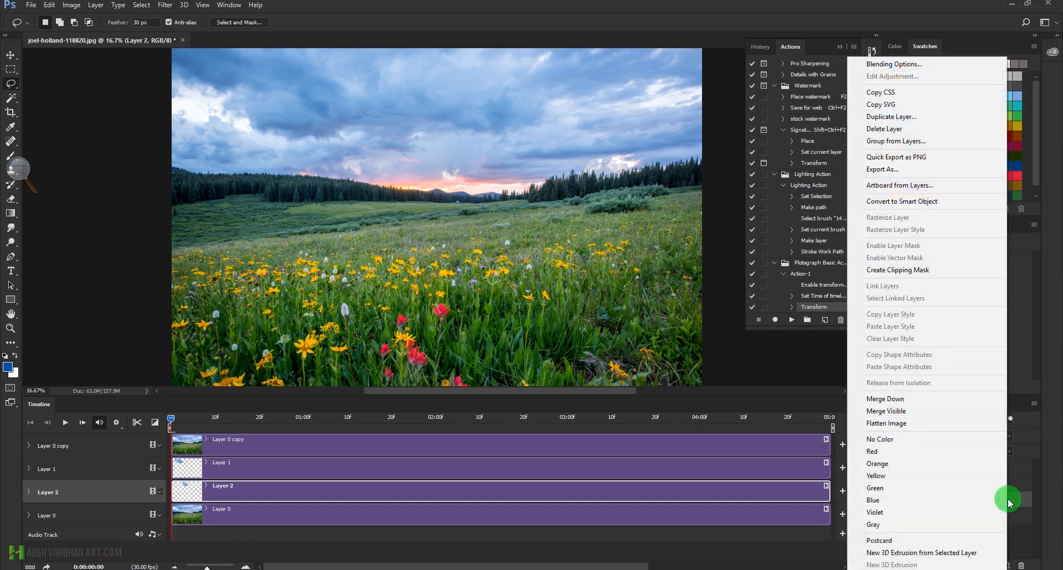
pyautogui.click(926, 202)
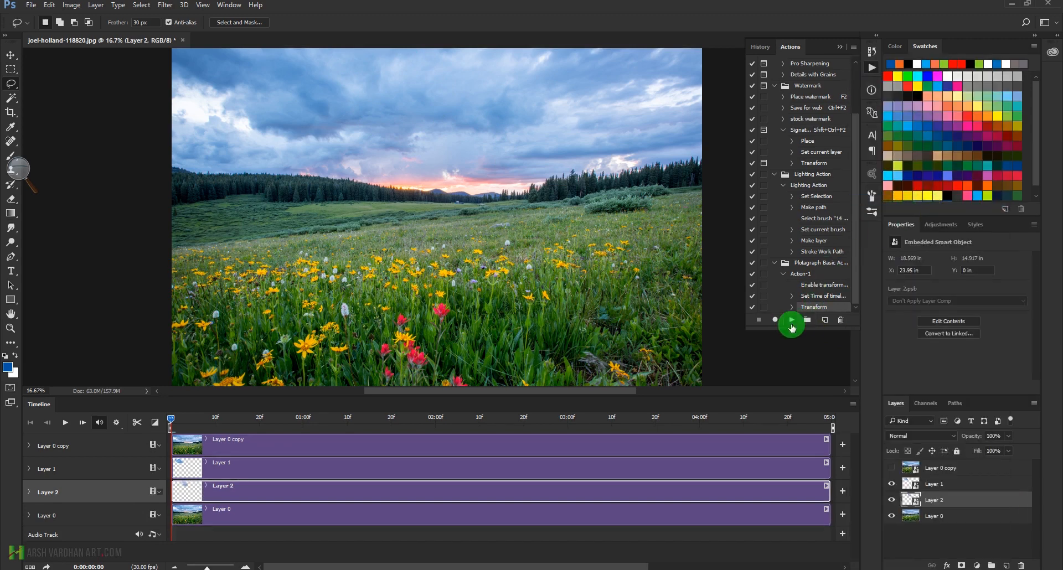
# - Run Action-1 on Layer 2, then preview the resulting cloud motion and return the playhead to the start
pyautogui.click(804, 274)
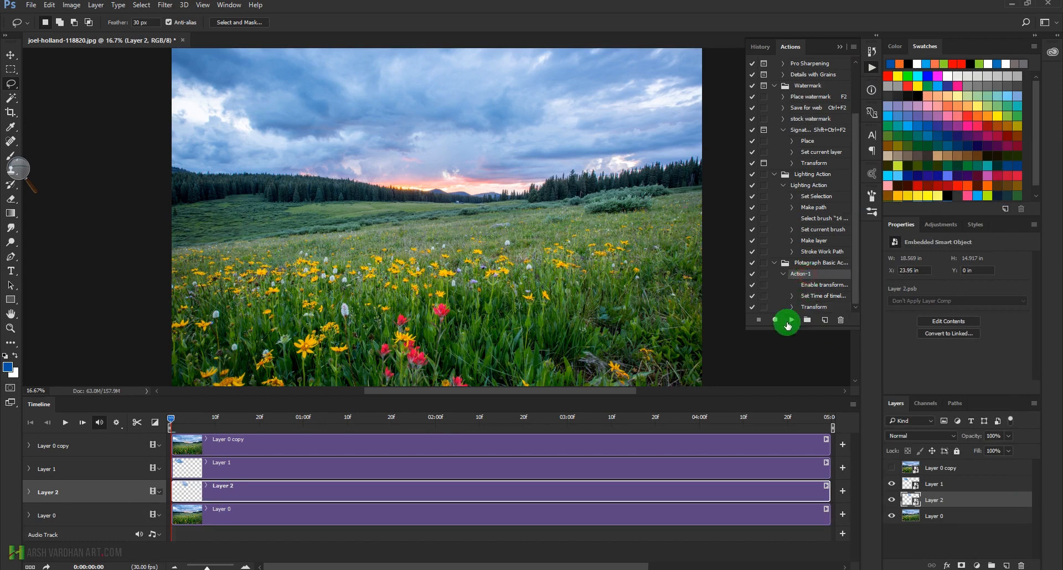
pyautogui.click(792, 322)
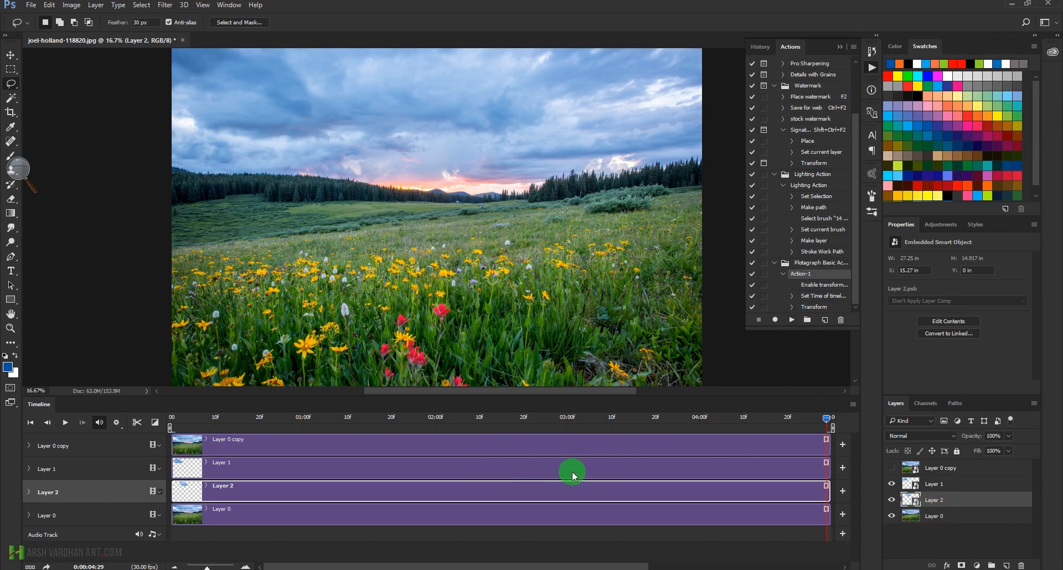
pyautogui.press('space')
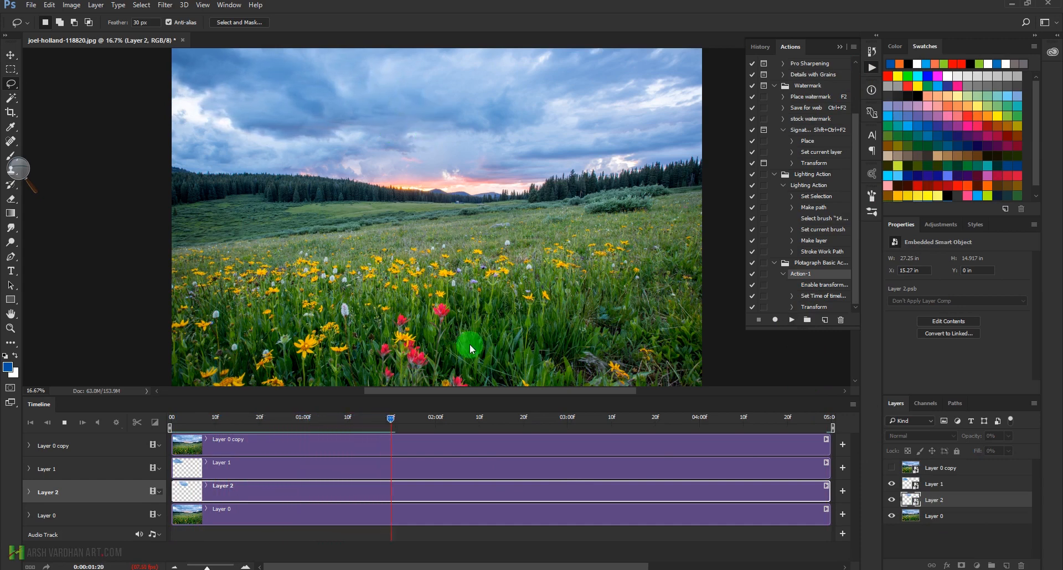
pyautogui.press('space')
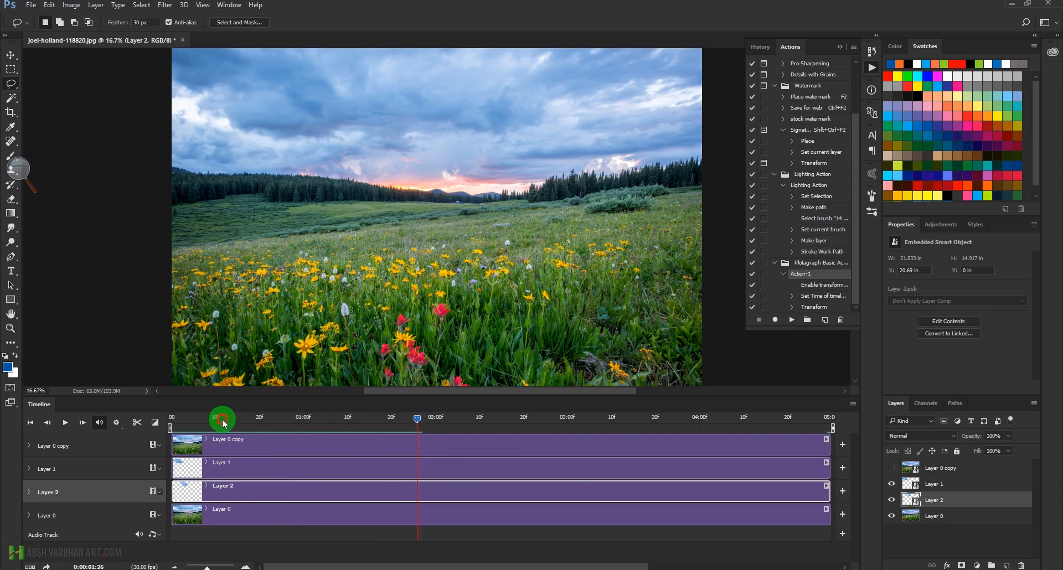
pyautogui.moveTo(211, 420); pyautogui.dragTo(160, 423)
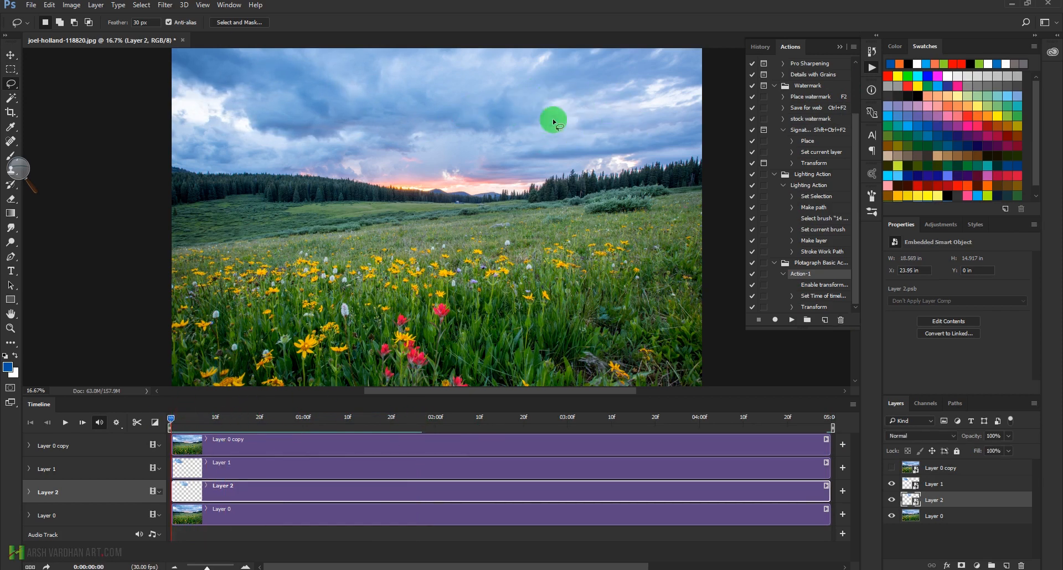
# - Create a new action named Action 2 in the Plotagraph Basic Action set and stop its recording for now
pyautogui.click(825, 321)
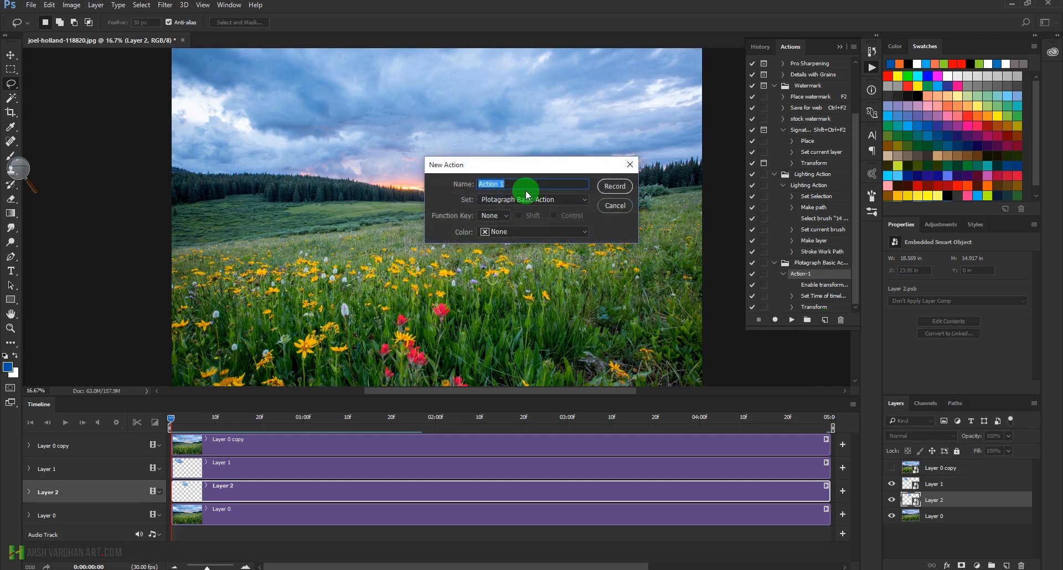
pyautogui.moveTo(502, 184); pyautogui.dragTo(515, 183)
pyautogui.write('2')
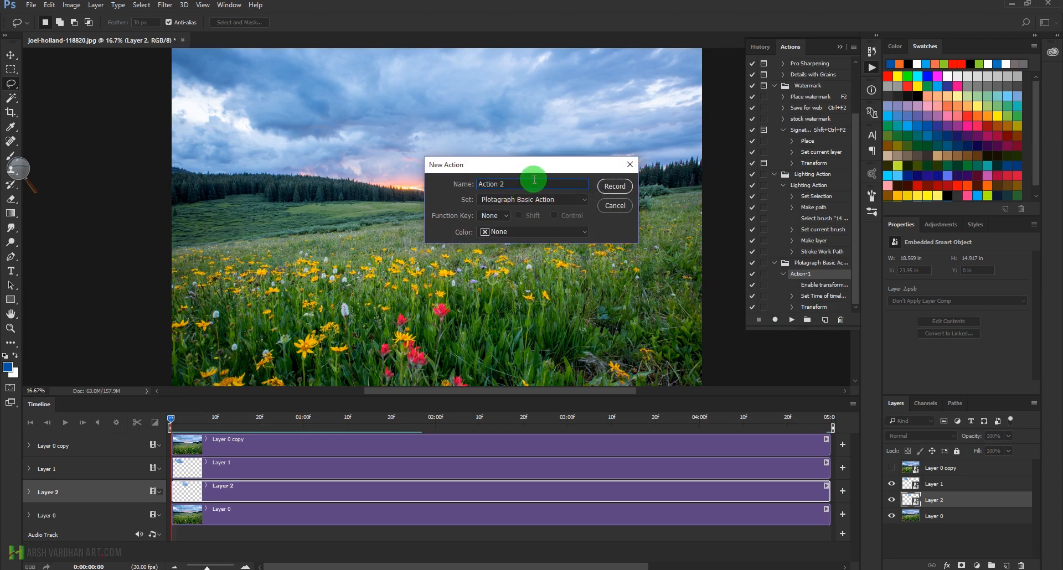
pyautogui.click(612, 191)
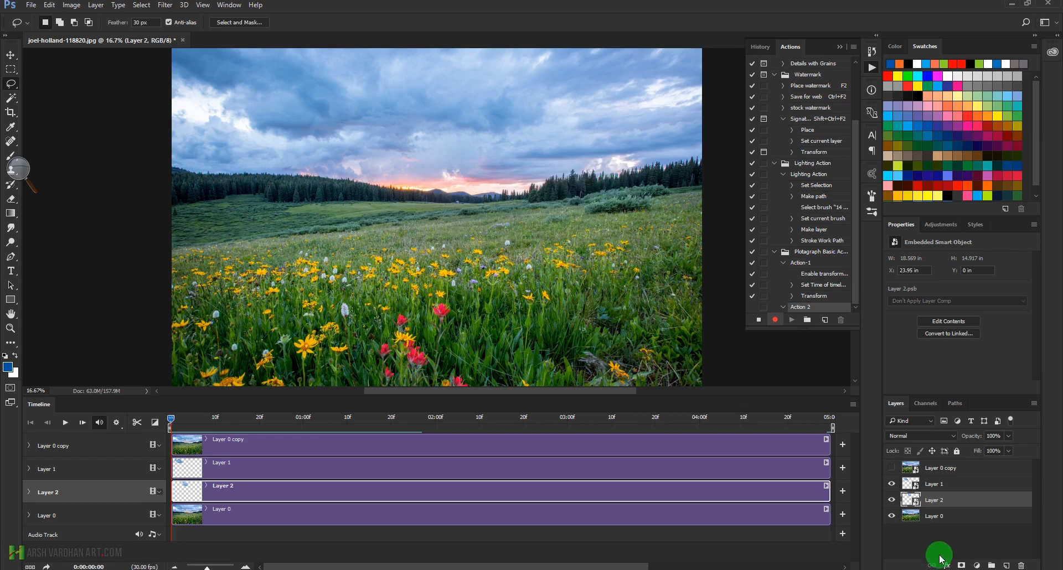
pyautogui.click(760, 321)
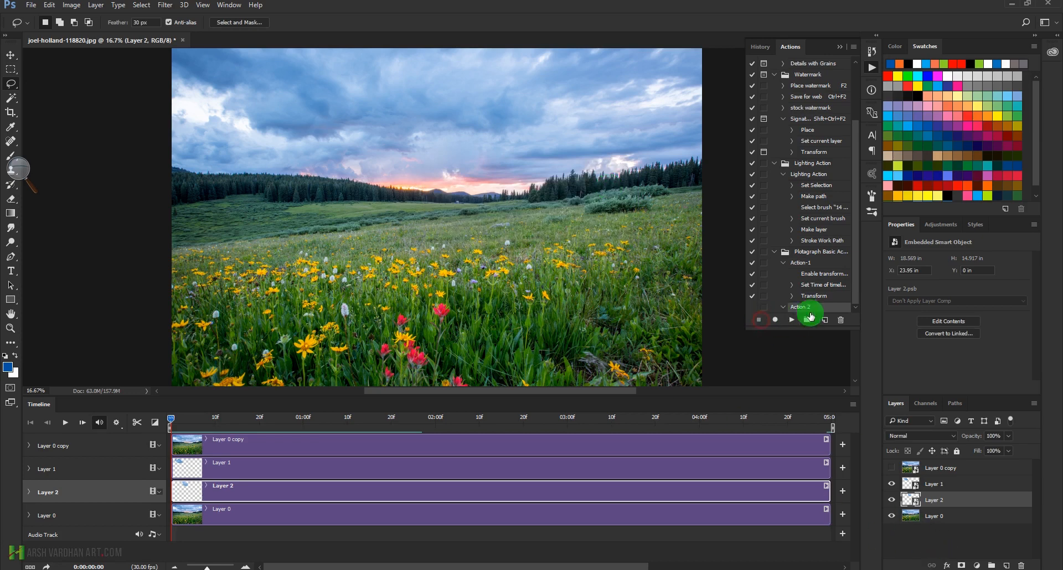
# - Lasso a cloud patch about 36 × 14 in on Layer 0 in the sky's upper right and copy it to a new smart object layer
pyautogui.click(912, 519)
pyautogui.click(572, 133)
pyautogui.moveTo(560, 109)
pyautogui.mouseDown()
pyautogui.moveTo(539, 107)
pyautogui.moveTo(522, 83)
pyautogui.moveTo(529, 65)
pyautogui.moveTo(465, 121)
pyautogui.moveTo(598, 118)
pyautogui.moveTo(652, 95)
pyautogui.moveTo(613, 50)
pyautogui.moveTo(508, 69)
pyautogui.moveTo(587, 76)
pyautogui.mouseUp()
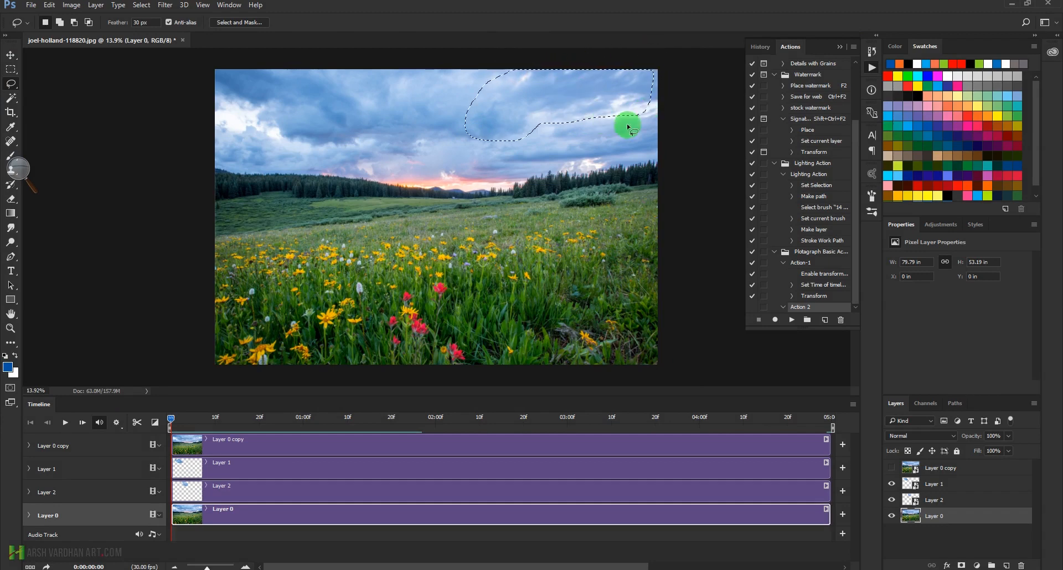
pyautogui.hotkey('ctrl', 'j')
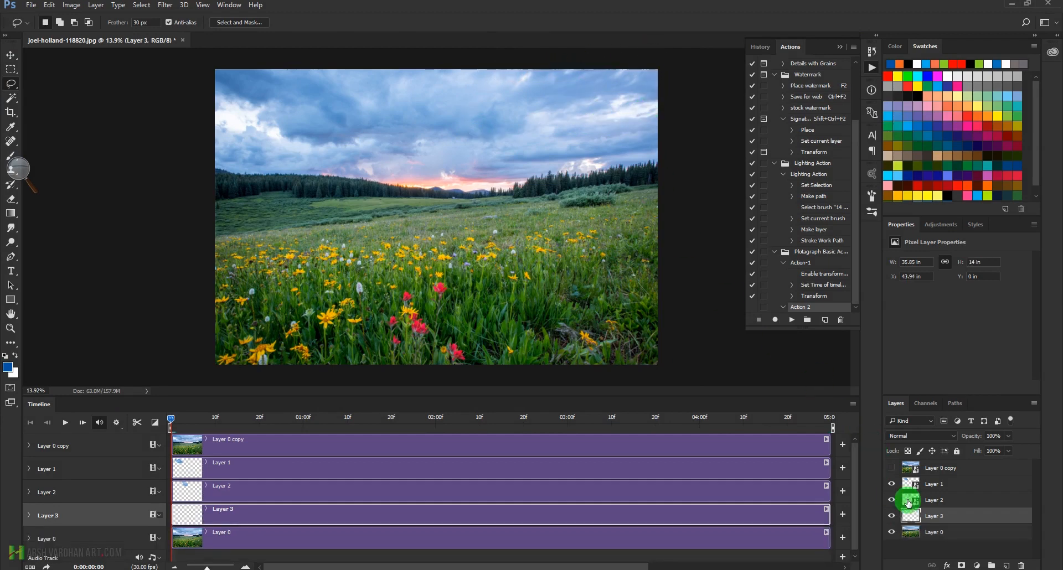
pyautogui.rightClick(1022, 521)
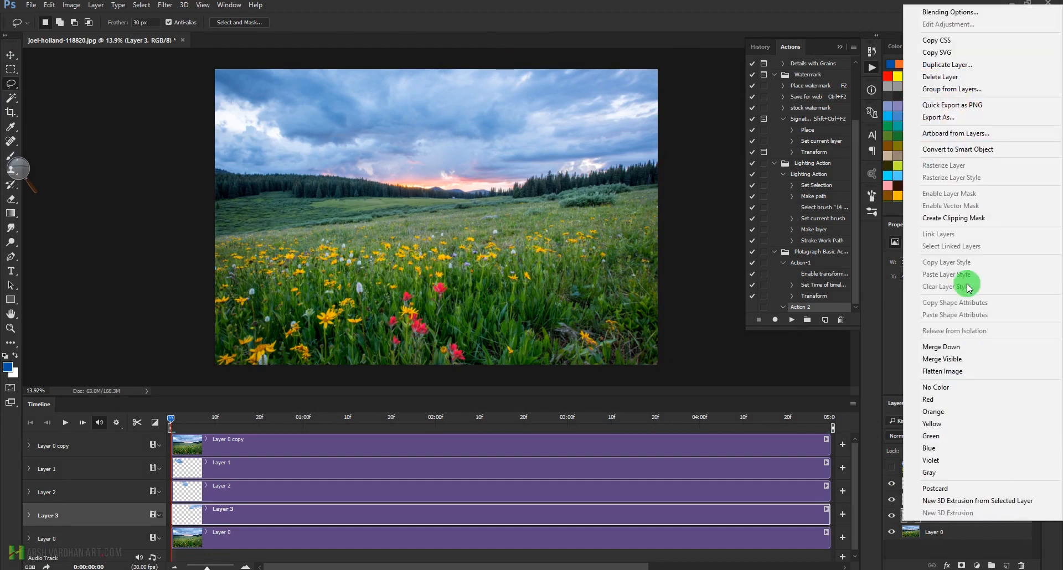
pyautogui.click(989, 149)
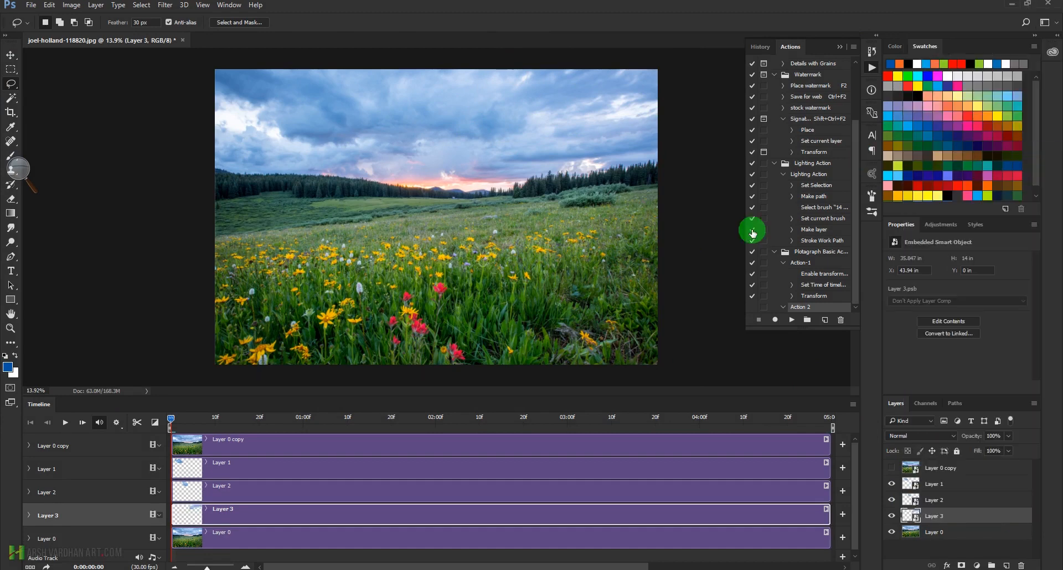
# - Start recording into Action 2 and enable Transform keyframing for Layer 3 at the start of the timeline
pyautogui.click(29, 516)
pyautogui.moveTo(856, 500); pyautogui.dragTo(857, 527)
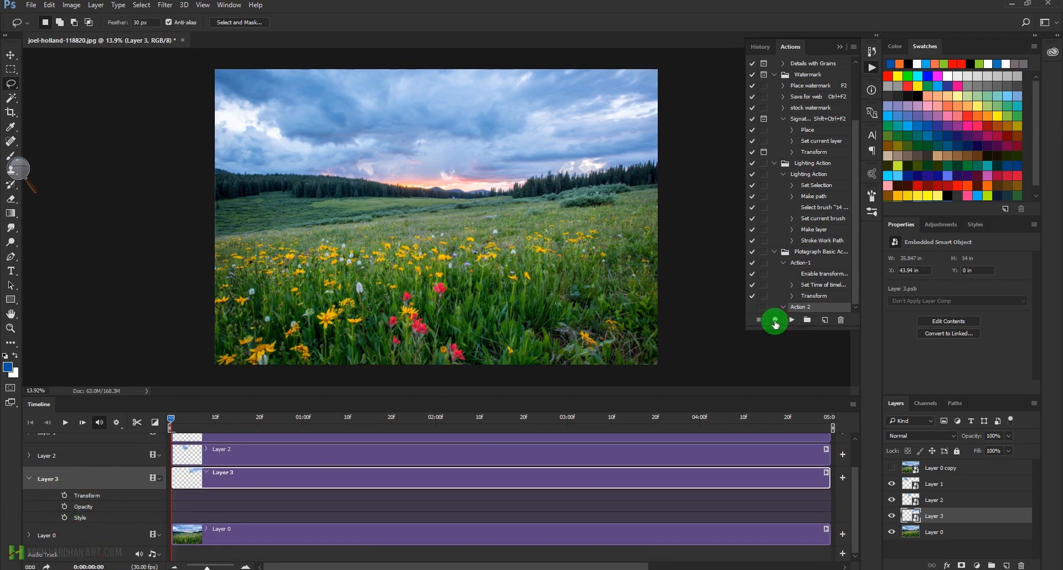
pyautogui.click(65, 497)
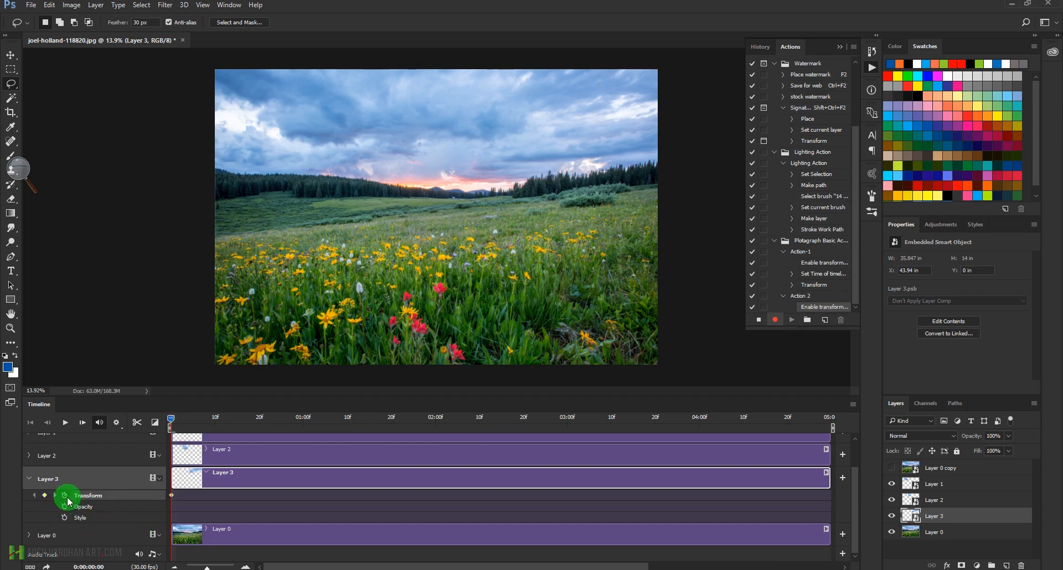
# - At 0:00:04:29, stretch Layer 3 rightward from a bottom-left reference point to about 167.6% width, then end the action recording
pyautogui.moveTo(171, 420); pyautogui.dragTo(836, 475)
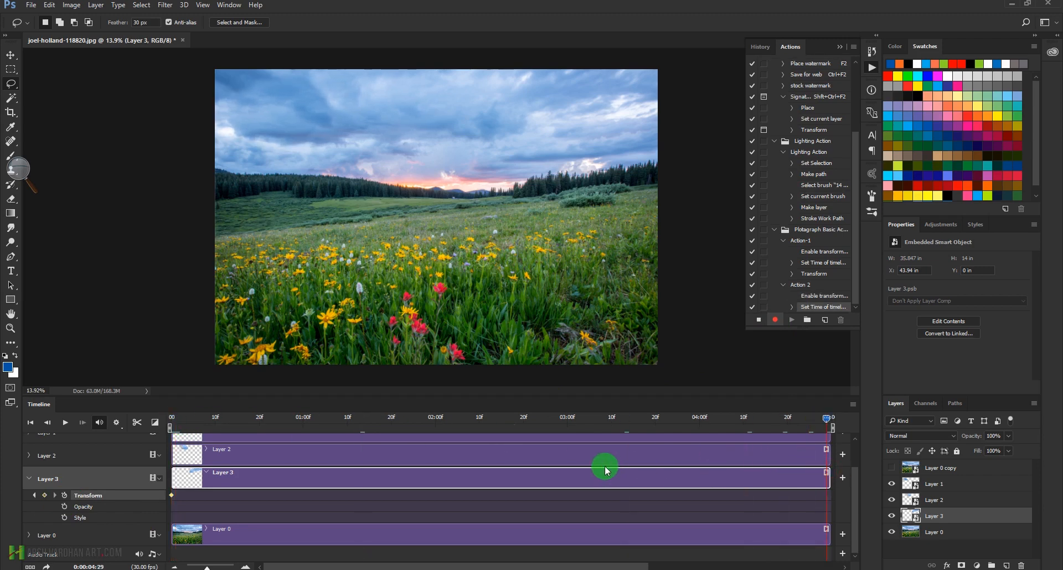
pyautogui.hotkey('ctrl', 't')
pyautogui.moveTo(558, 111); pyautogui.dragTo(459, 147)
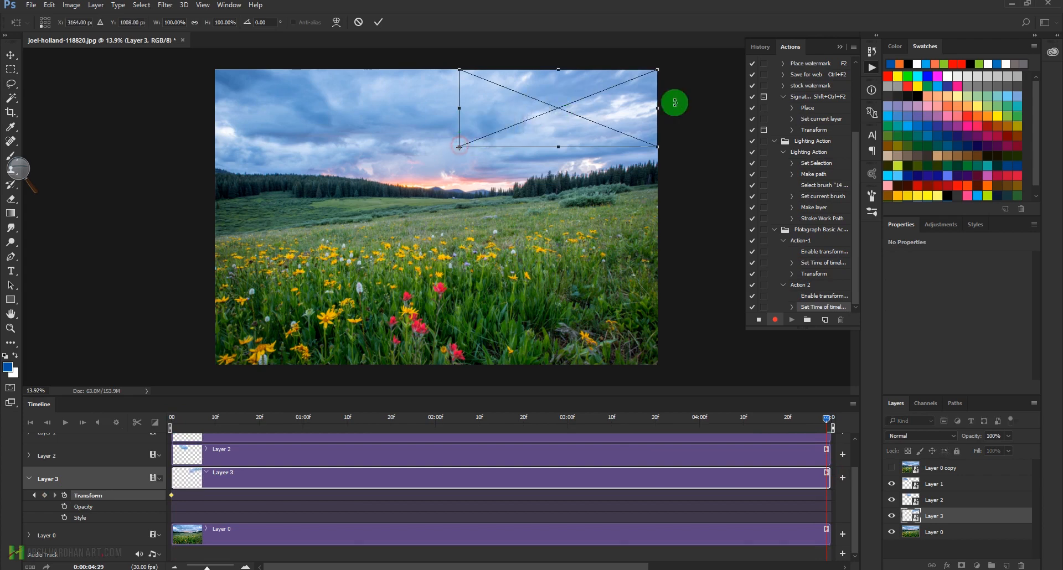
pyautogui.moveTo(663, 105); pyautogui.dragTo(796, 96)
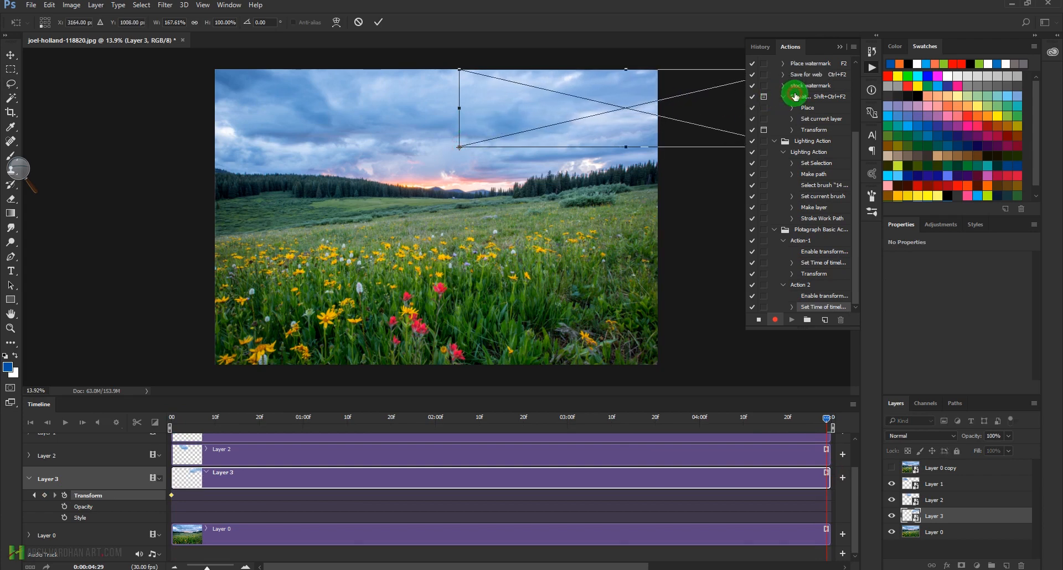
pyautogui.press('Return')
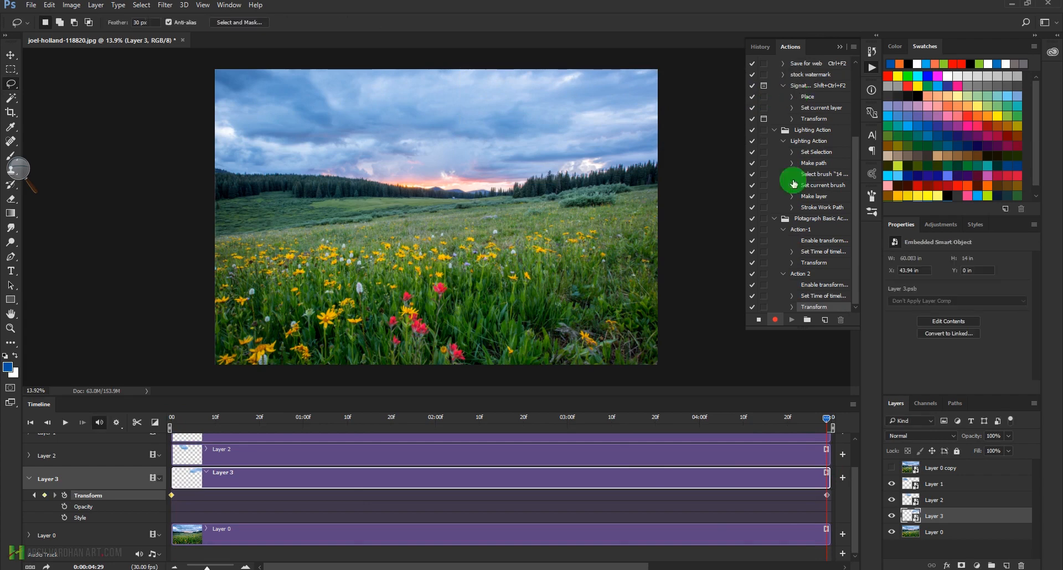
pyautogui.click(759, 320)
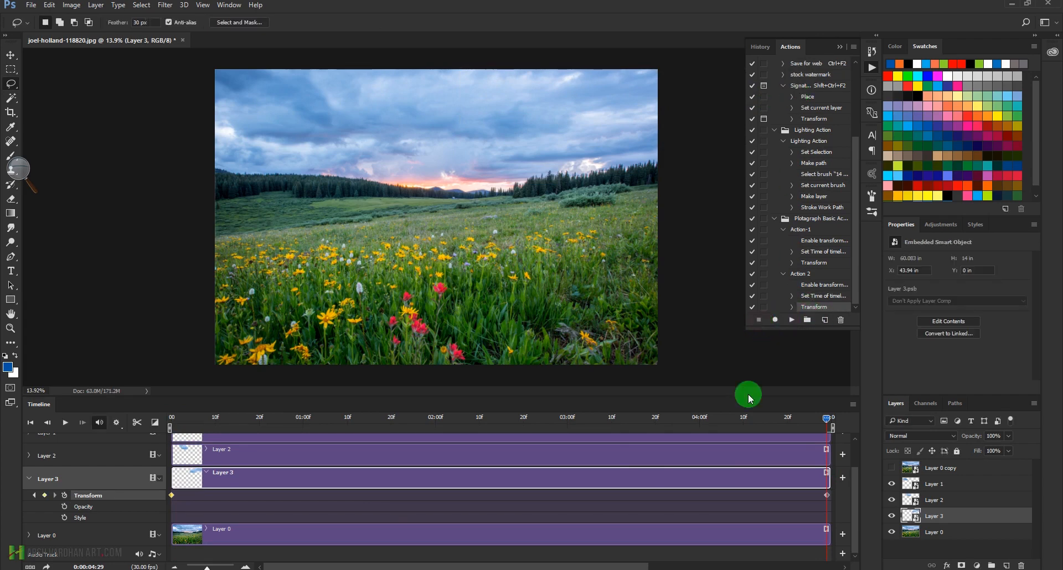
# - Preview the Layer 3 cloud motion by playing and scrubbing through the timeline, then return the playhead to the start
pyautogui.press('space')
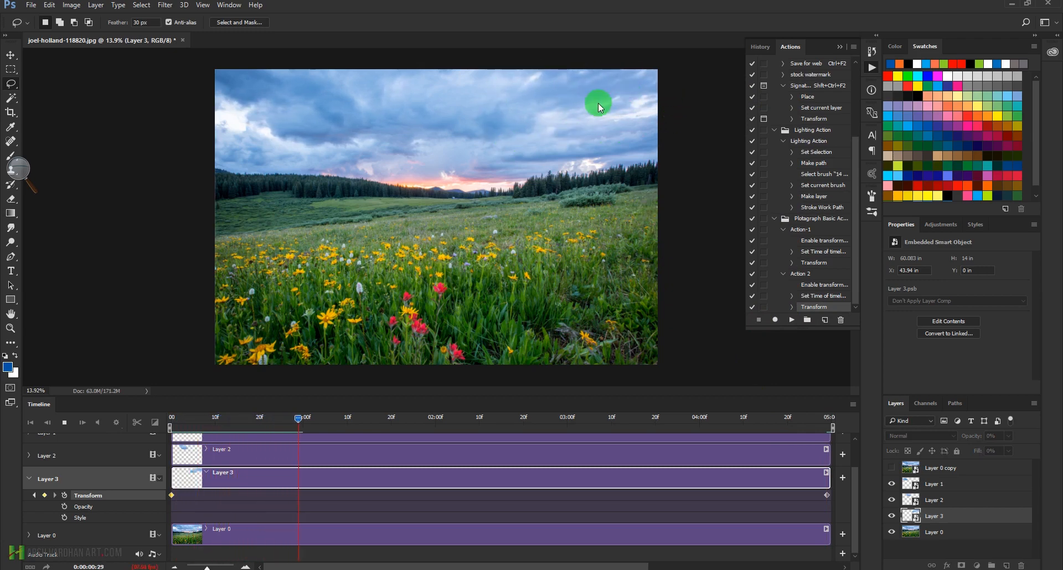
pyautogui.press('space')
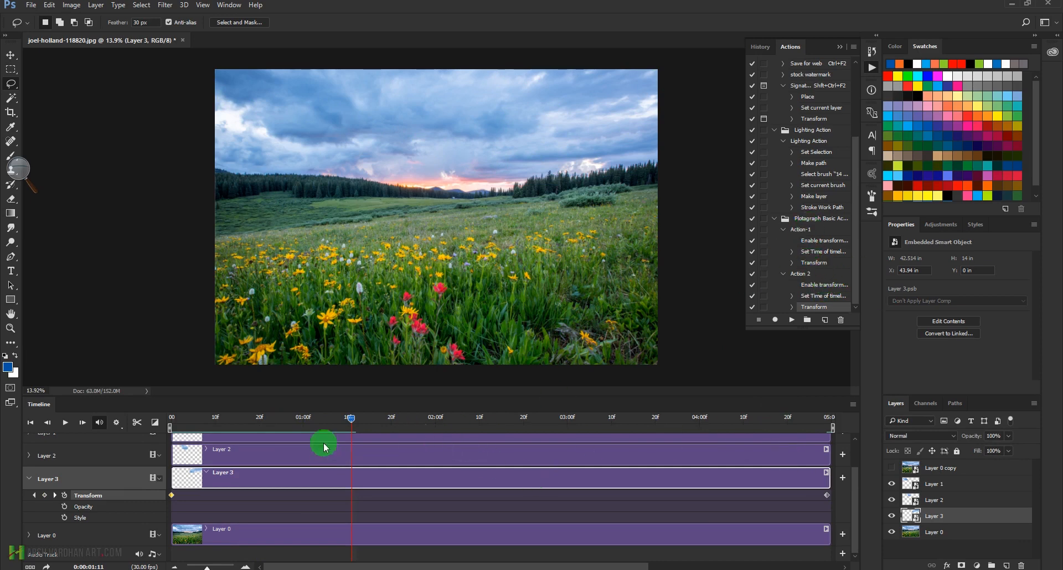
pyautogui.click(171, 420)
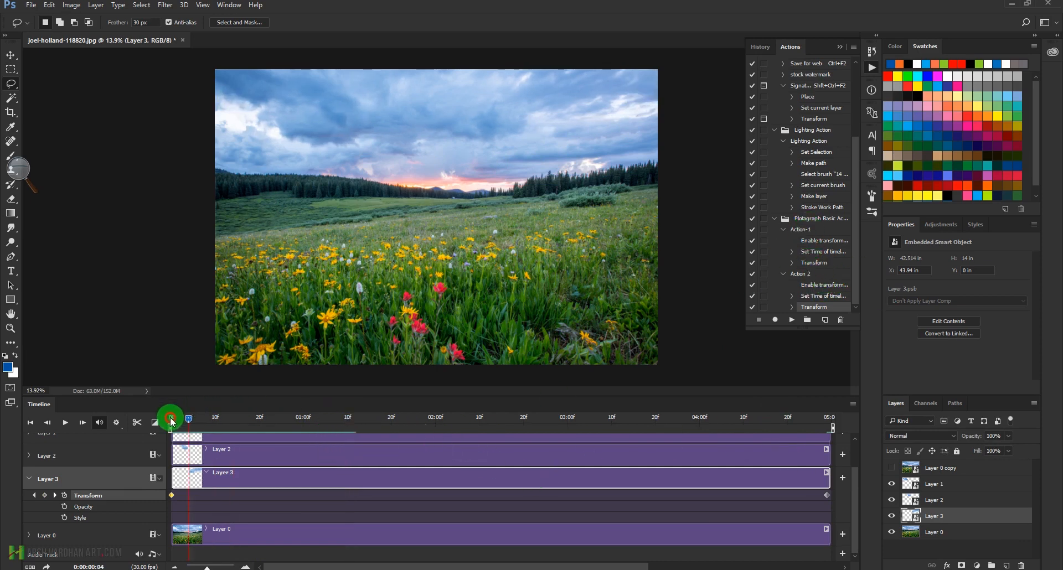
pyautogui.moveTo(203, 423); pyautogui.dragTo(742, 449)
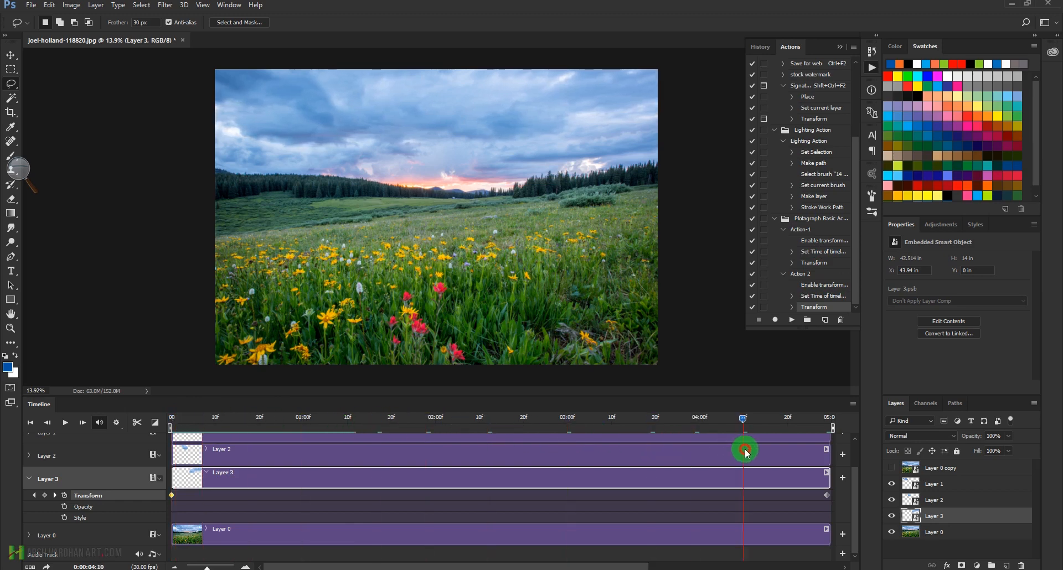
pyautogui.moveTo(294, 410); pyautogui.dragTo(135, 413)
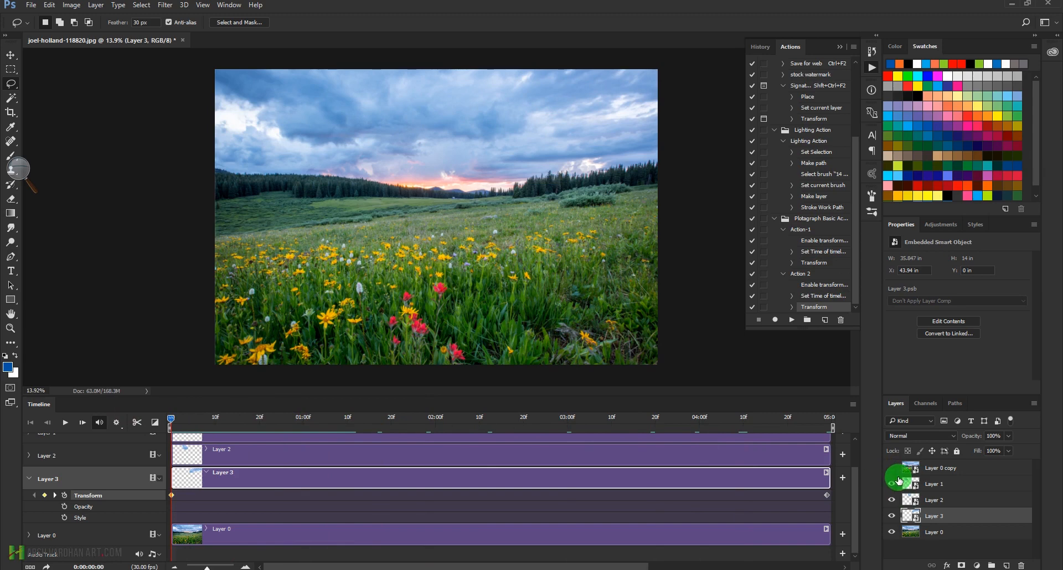
# - Delete Layer 1, Layer 2 and Layer 3 together, keeping Layer 0 and its copy
pyautogui.keyDown('shift'); pyautogui.click(932, 490); pyautogui.keyUp('shift')
pyautogui.press('Delete')
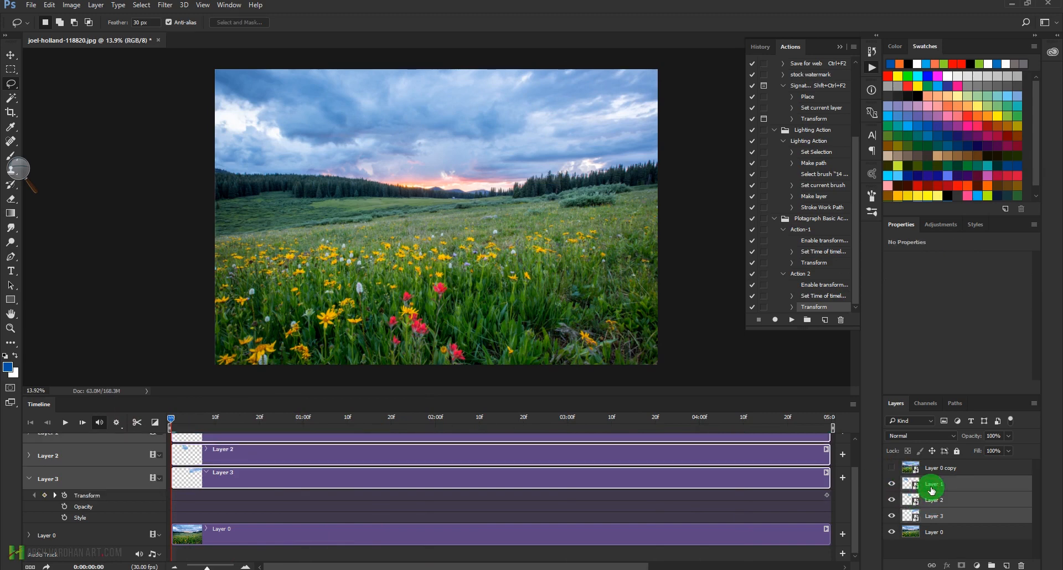
pyautogui.click(1022, 566)
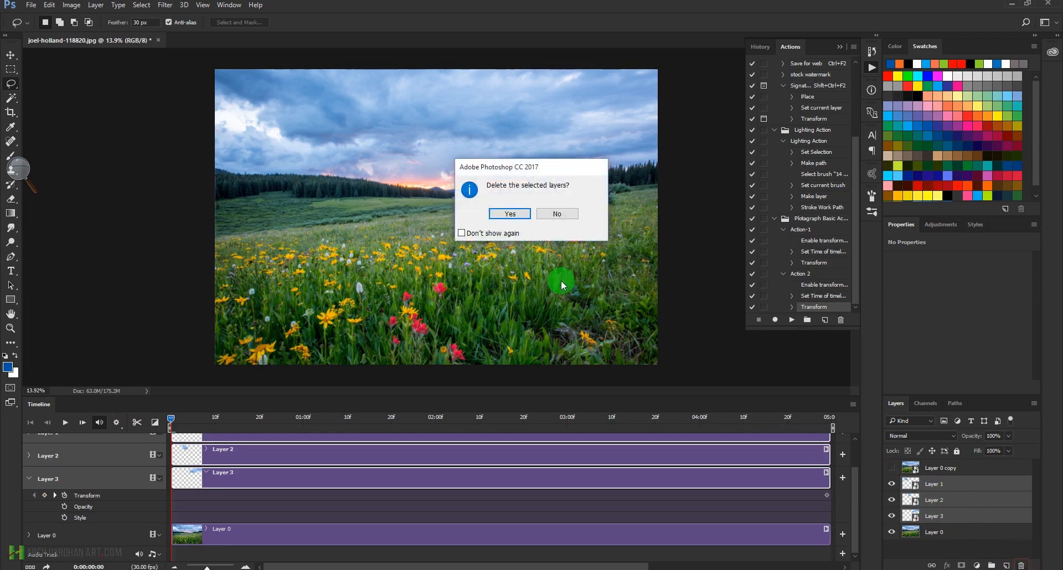
pyautogui.click(510, 213)
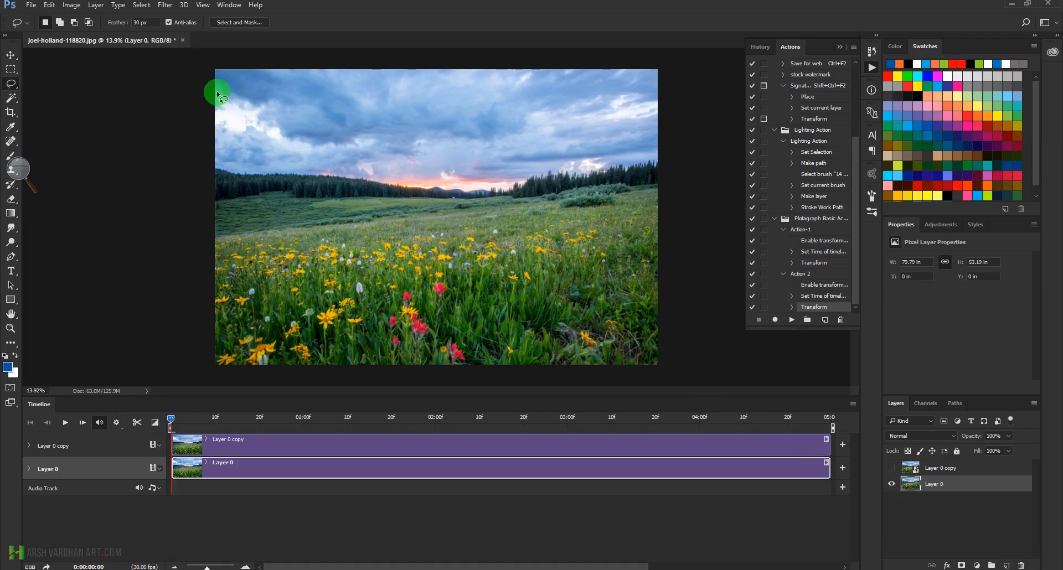
# - Lasso a cloud patch about 30 × 15 in in Layer 0's upper-left sky and copy it to a new smart object layer
pyautogui.moveTo(214, 87)
pyautogui.mouseDown()
pyautogui.moveTo(286, 135)
pyautogui.moveTo(341, 148)
pyautogui.moveTo(371, 136)
pyautogui.moveTo(376, 96)
pyautogui.moveTo(312, 63)
pyautogui.moveTo(214, 76)
pyautogui.mouseUp()
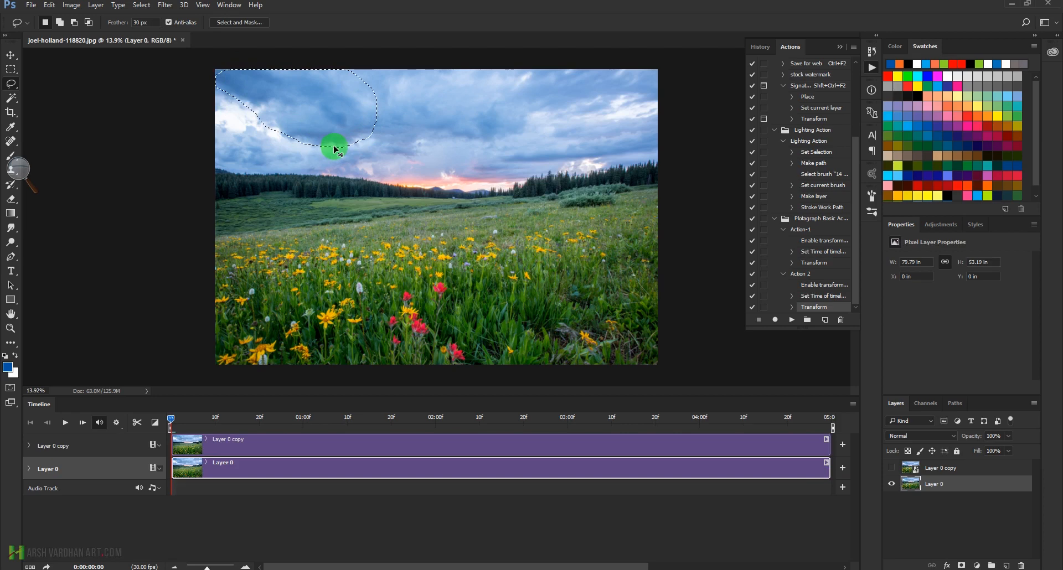
pyautogui.hotkey('ctrl', 'j')
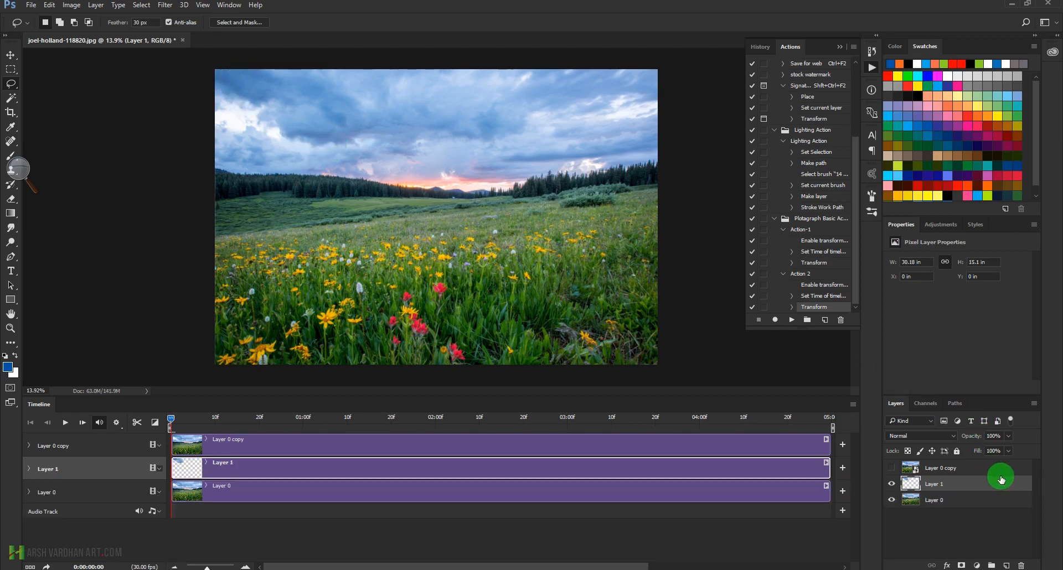
pyautogui.rightClick(1003, 485)
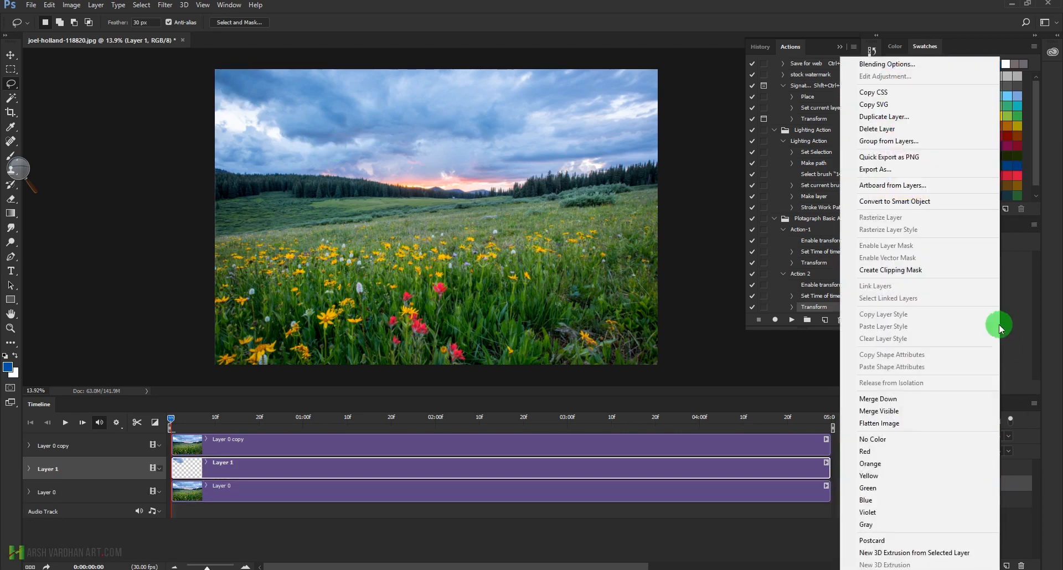
pyautogui.click(917, 203)
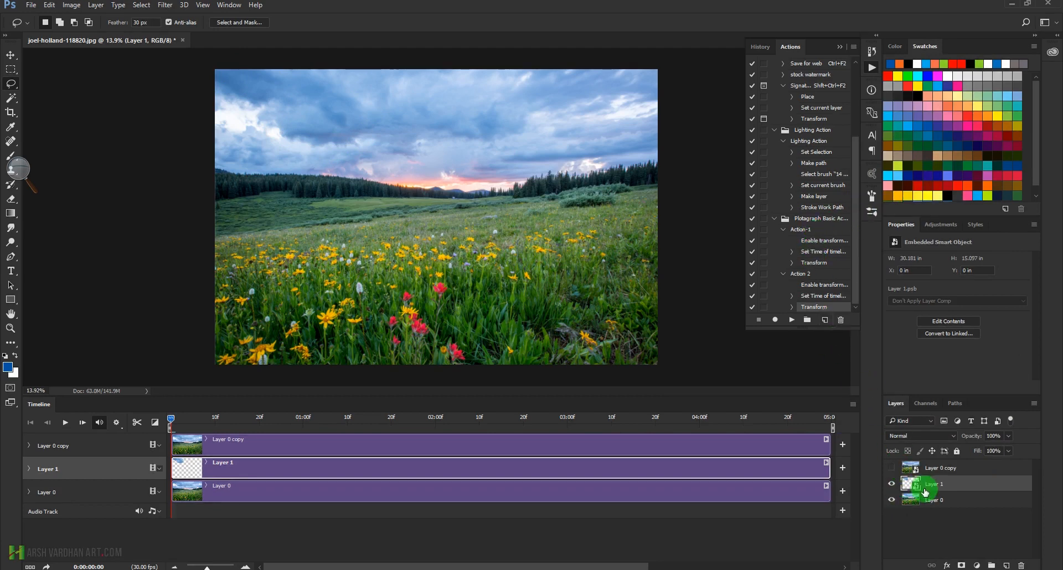
# - Run Action-1 on Layer 1, preview the resulting cloud motion, and return the playhead to the start of the timeline
pyautogui.click(803, 231)
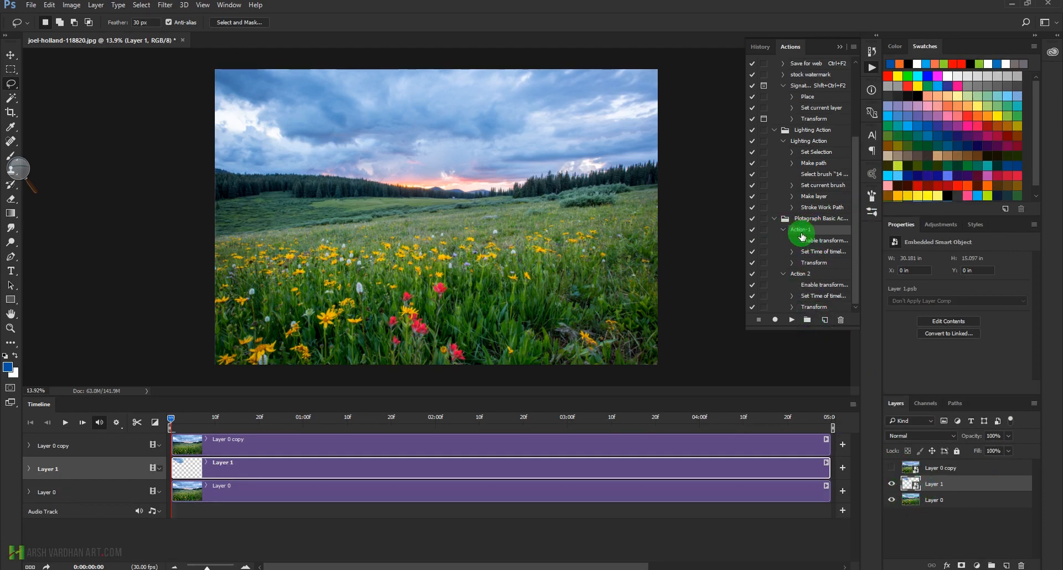
pyautogui.click(792, 321)
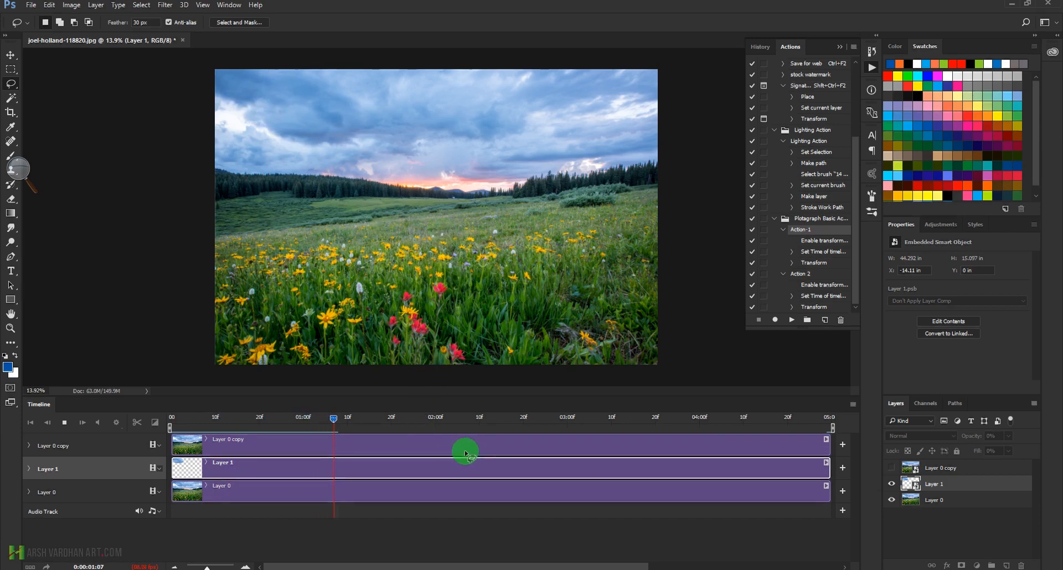
pyautogui.click(400, 421)
pyautogui.moveTo(401, 423); pyautogui.dragTo(153, 415)
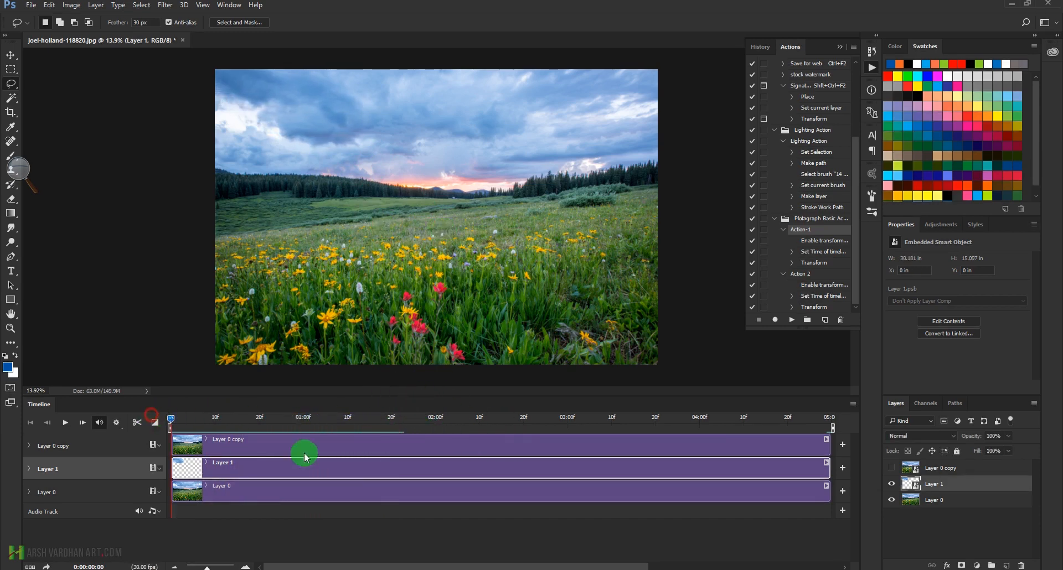
# - Lasso a cloud patch about 36 × 19 in in Layer 0's upper-right sky and copy it to a new smart object layer
pyautogui.click(920, 502)
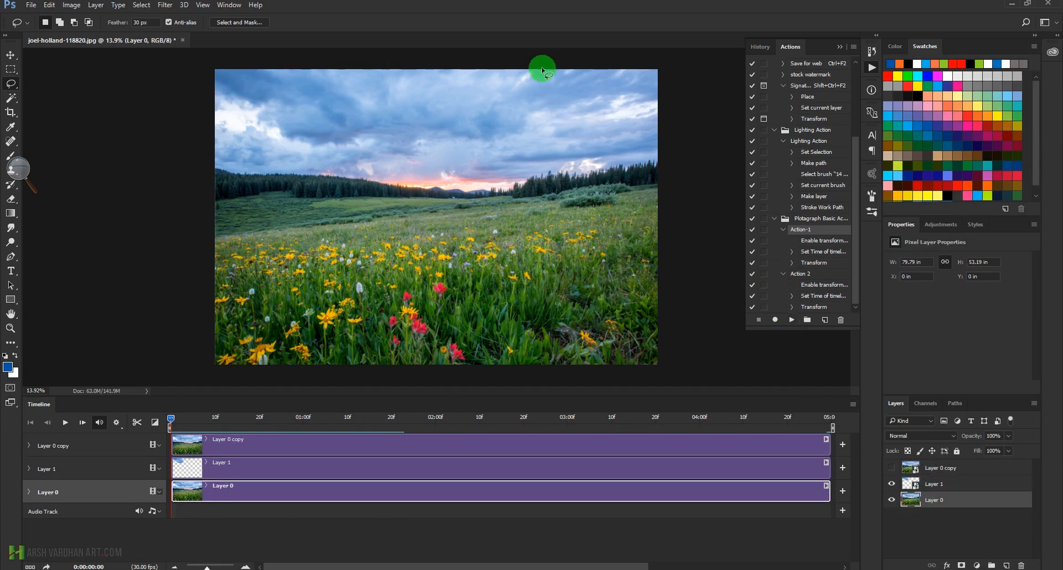
pyautogui.moveTo(541, 68)
pyautogui.mouseDown()
pyautogui.moveTo(471, 117)
pyautogui.moveTo(474, 141)
pyautogui.moveTo(549, 166)
pyautogui.moveTo(577, 156)
pyautogui.moveTo(584, 134)
pyautogui.moveTo(652, 115)
pyautogui.moveTo(665, 84)
pyautogui.moveTo(645, 62)
pyautogui.moveTo(535, 63)
pyautogui.mouseUp()
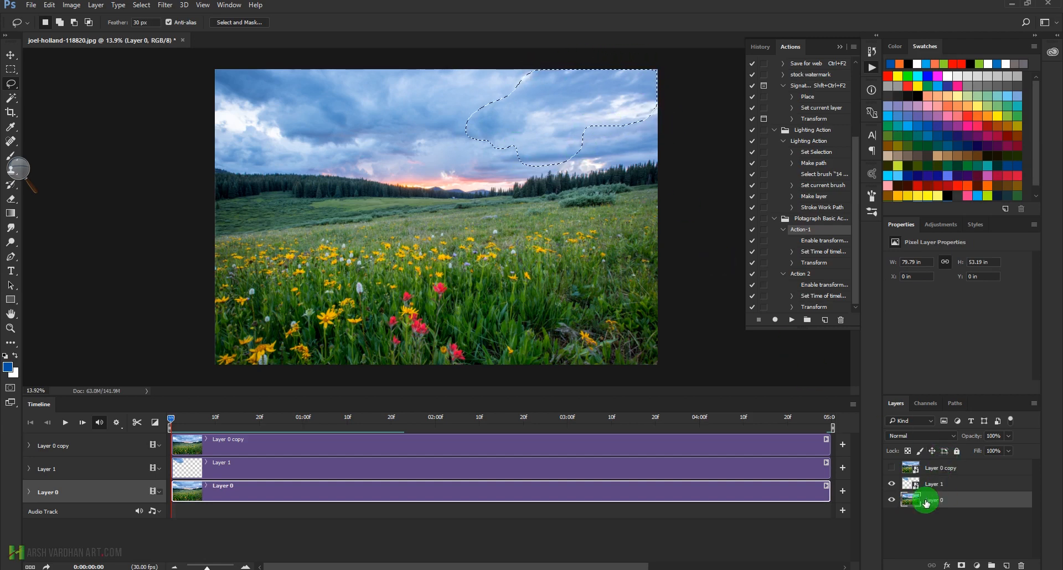
pyautogui.hotkey('ctrl', 'j')
pyautogui.rightClick(975, 495)
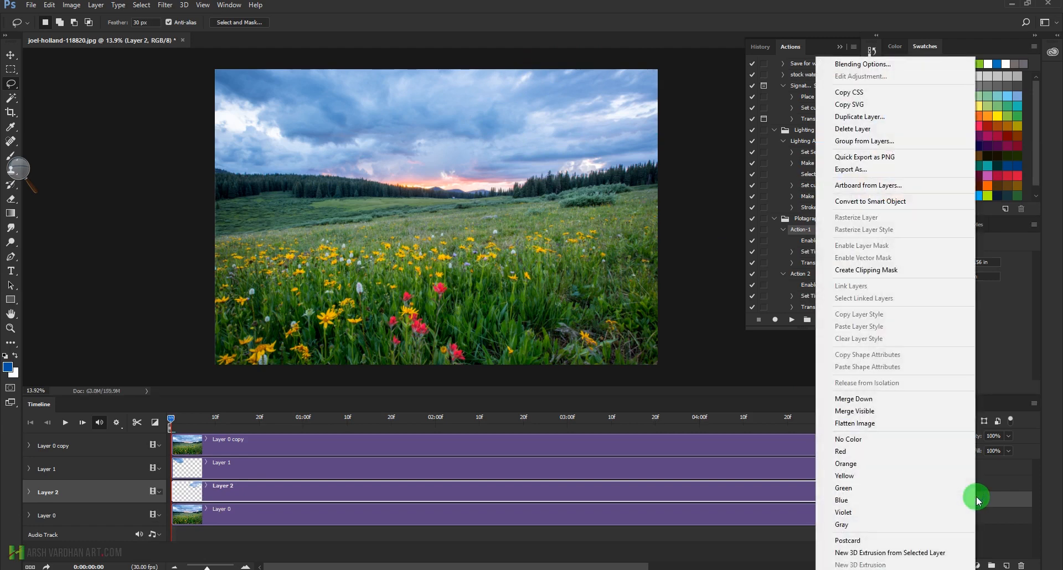
pyautogui.click(874, 203)
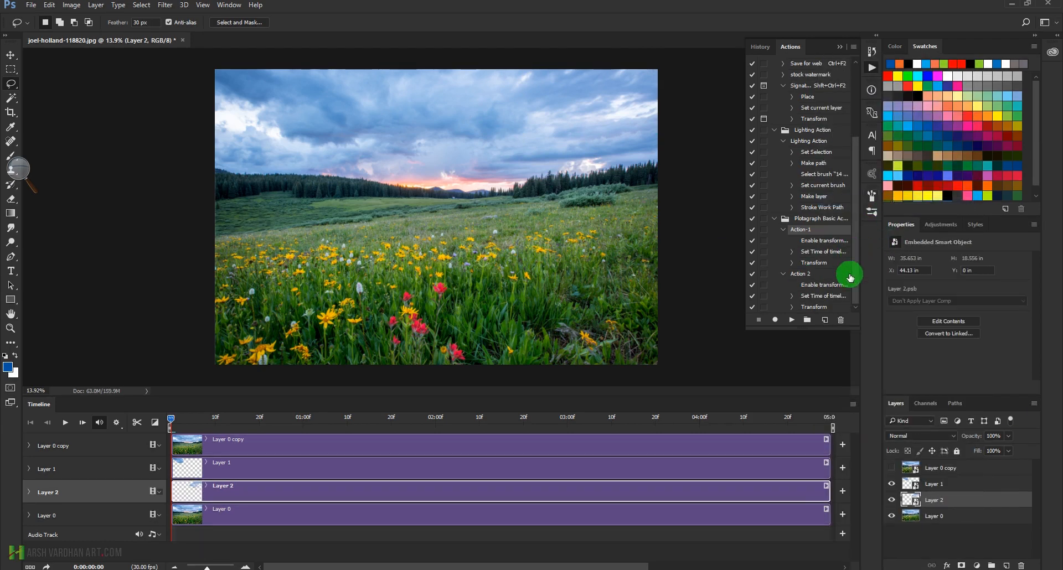
# - Run Action 2 on Layer 2 and preview the motion of both cloud patches in the timeline
pyautogui.click(809, 276)
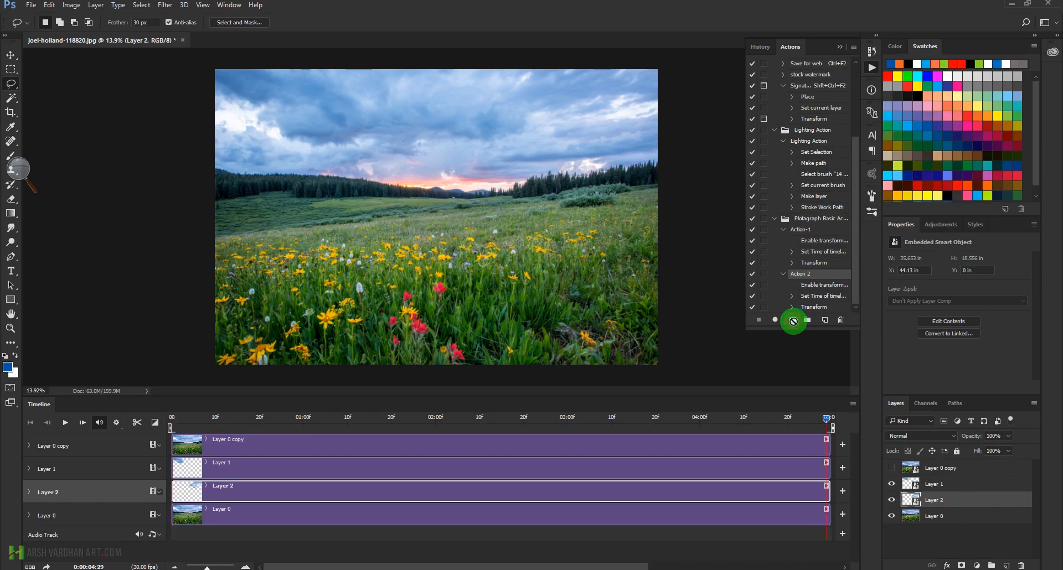
pyautogui.click(793, 320)
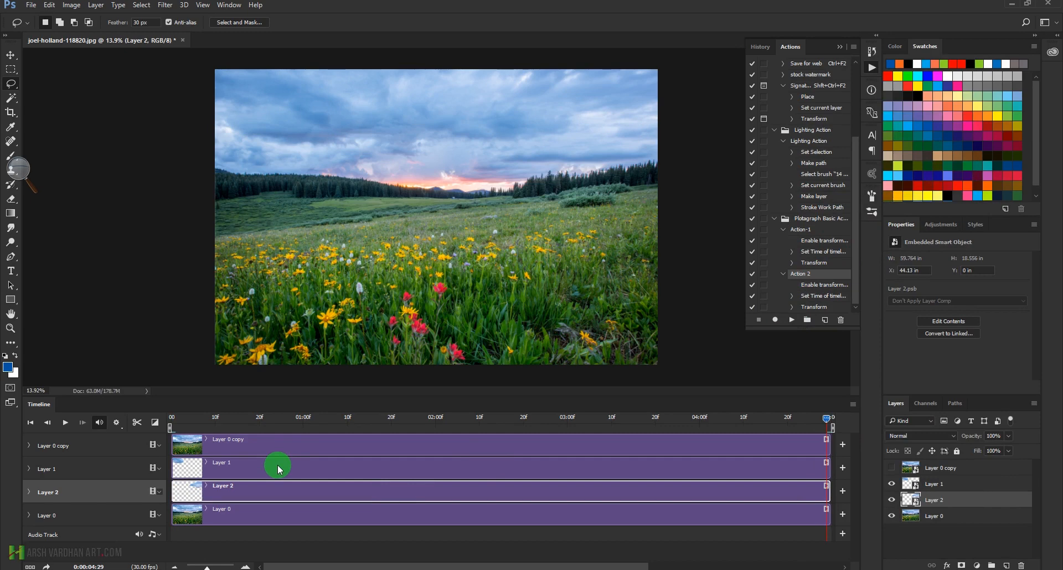
pyautogui.press('space')
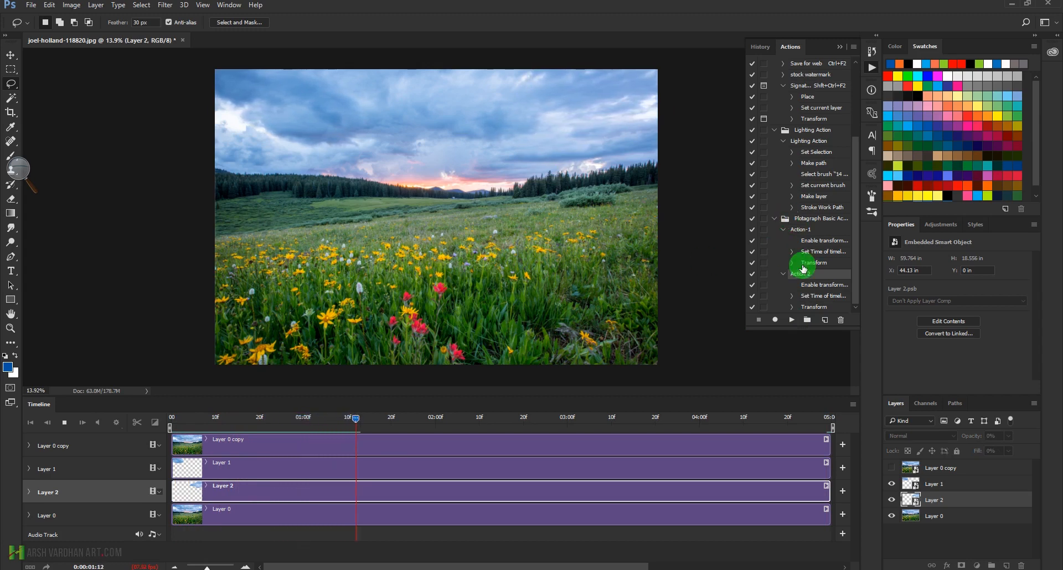
pyautogui.press('space')
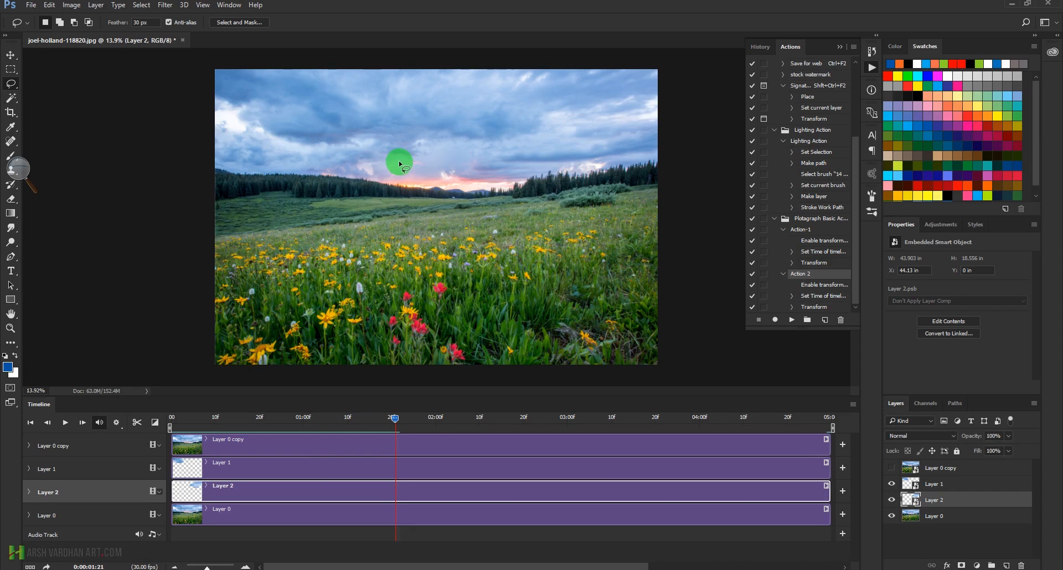
pyautogui.press('space')
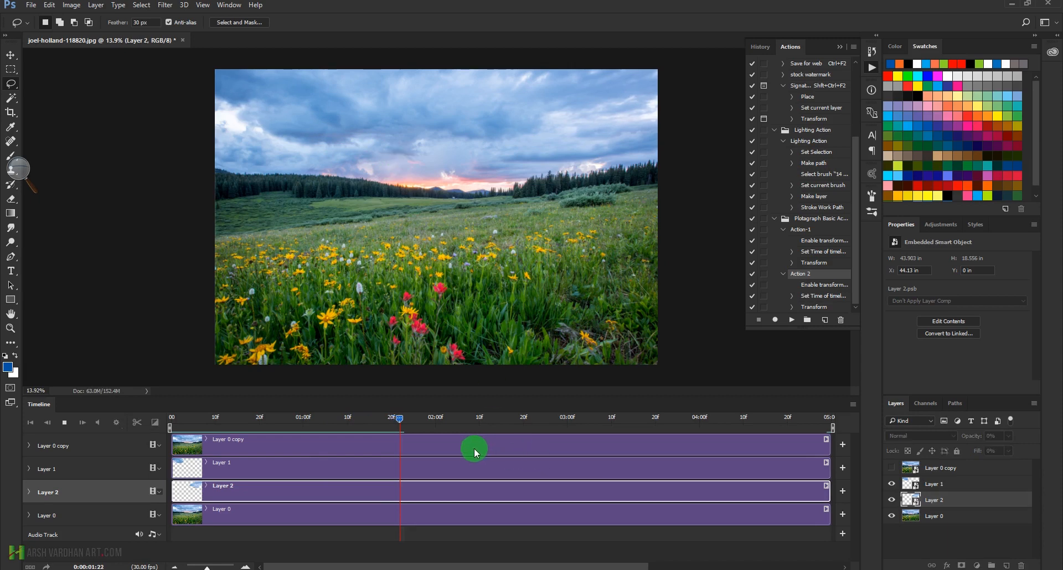